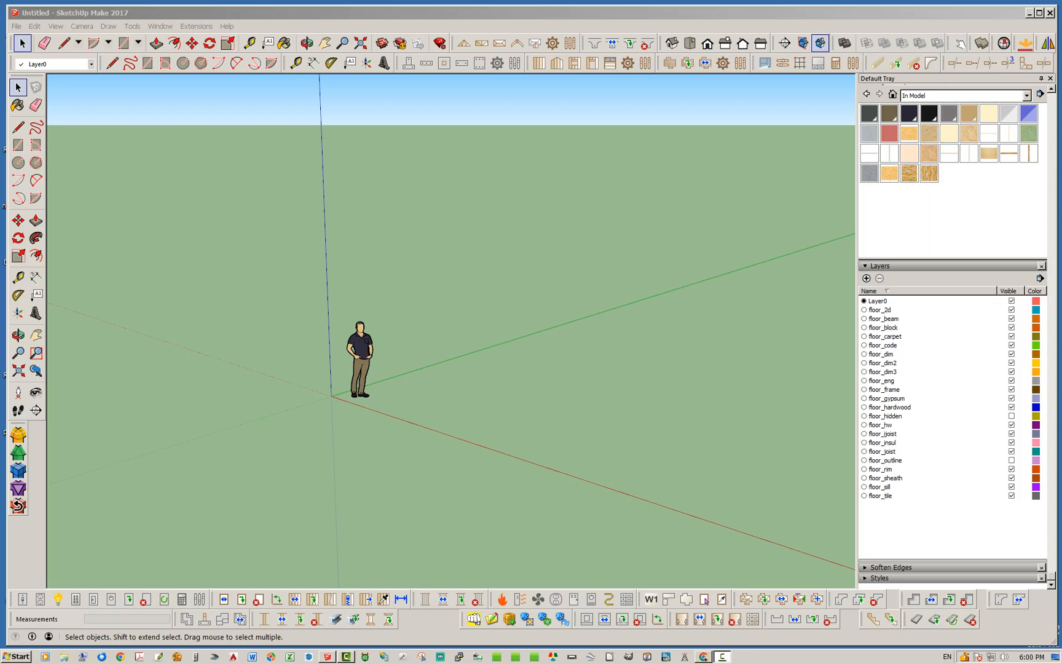
# Step: Create a rectangular construction grid with 1' spacing from the origin, spanning the area between the red and green axes
pyautogui.click(799, 63)
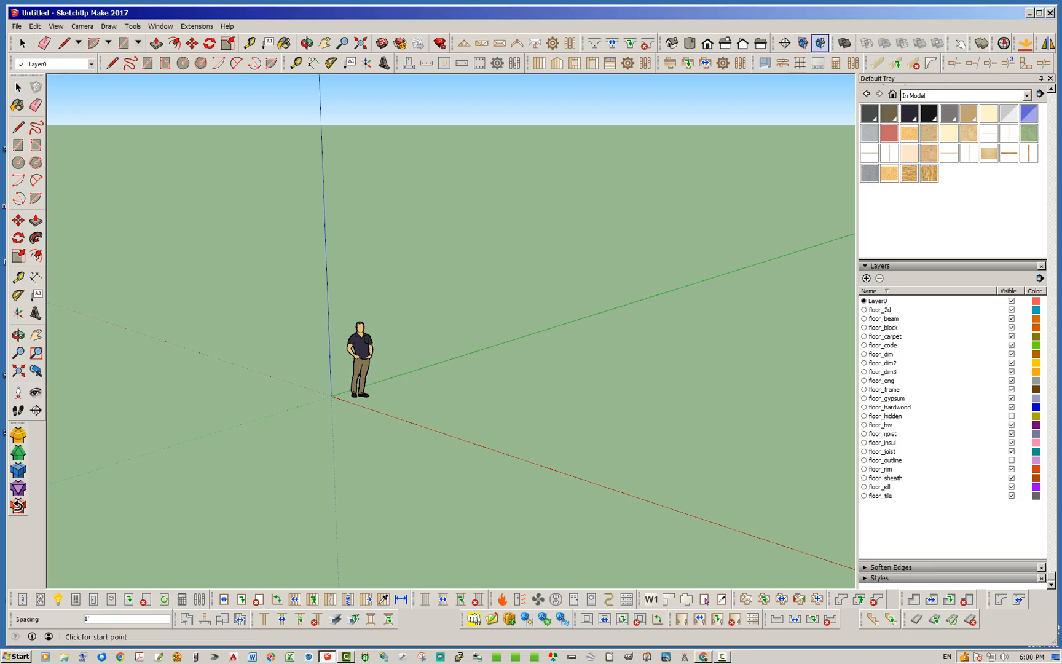
pyautogui.click(332, 396)
pyautogui.scroll(-2, 219, 367)
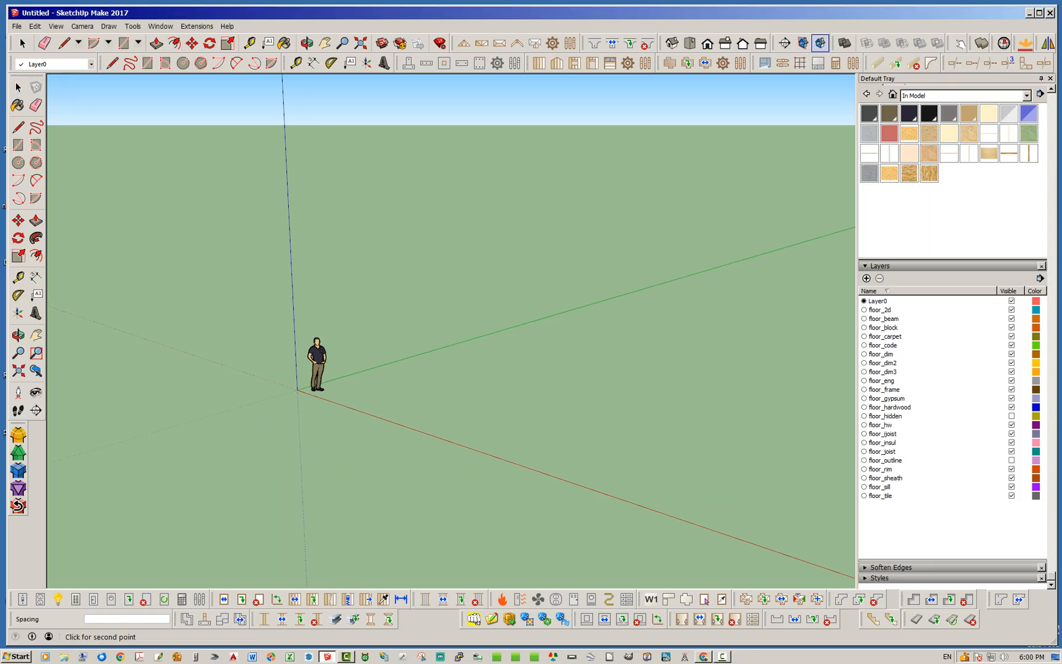
pyautogui.moveTo(219, 363); pyautogui.dragTo(258, 388, button='middle')
pyautogui.click(756, 513)
pyautogui.click(638, 304)
pyautogui.moveTo(637, 303); pyautogui.dragTo(637, 347, button='middle')
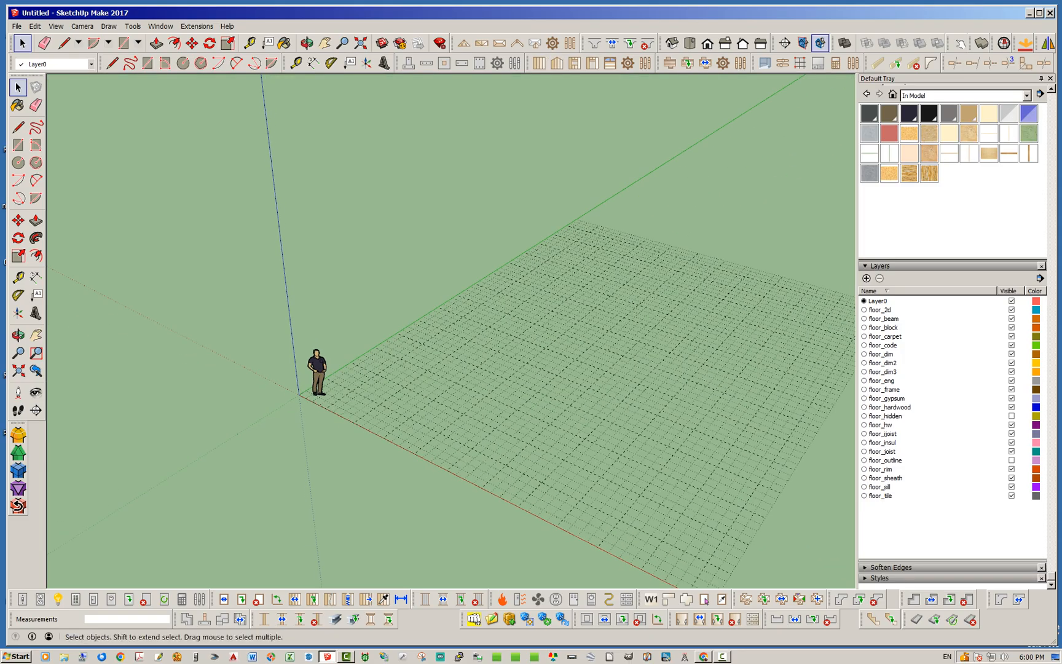
# Step: Draw a five-sided sawn lumber floor assembly on the grid, rectangular with one corner cut at an angle, closing it at its start point
pyautogui.click(669, 63)
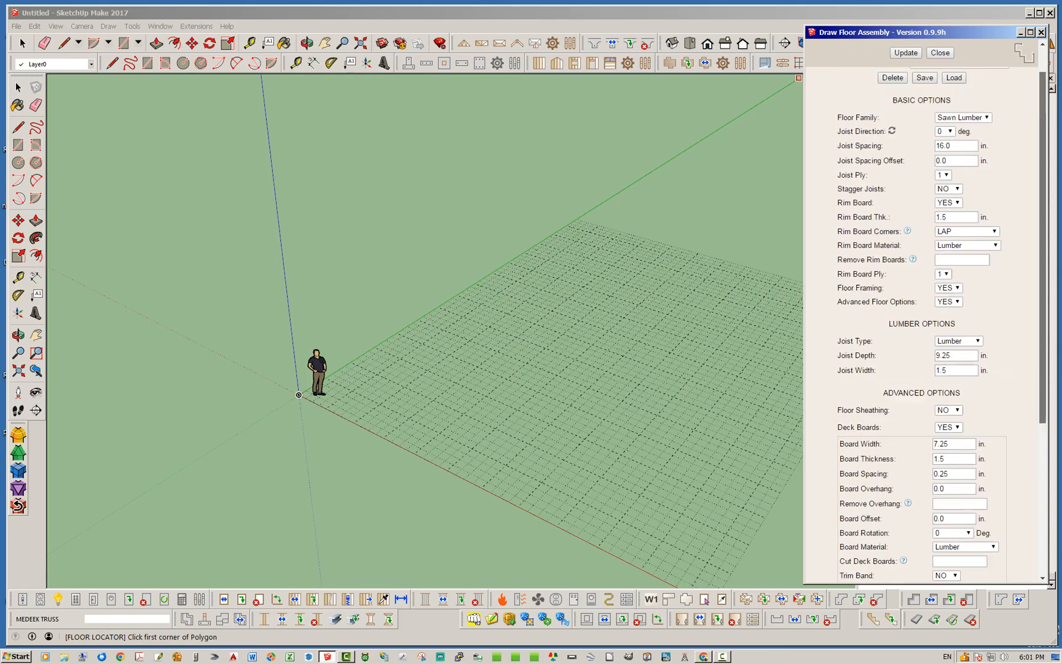
pyautogui.moveTo(1043, 224); pyautogui.dragTo(1043, 336)
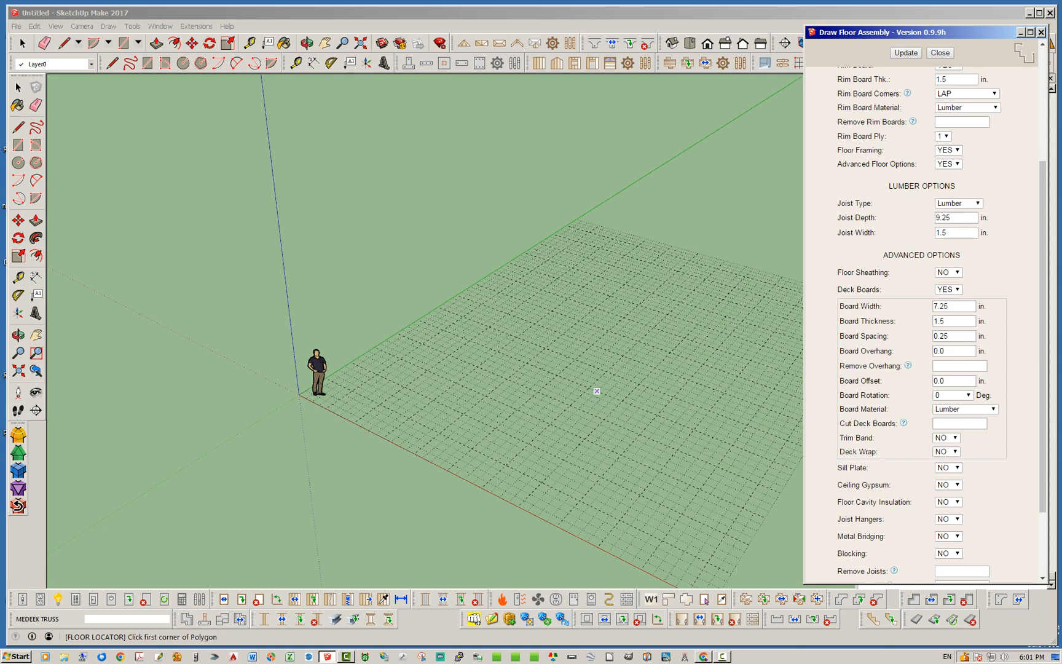
pyautogui.scroll(3, 430, 412)
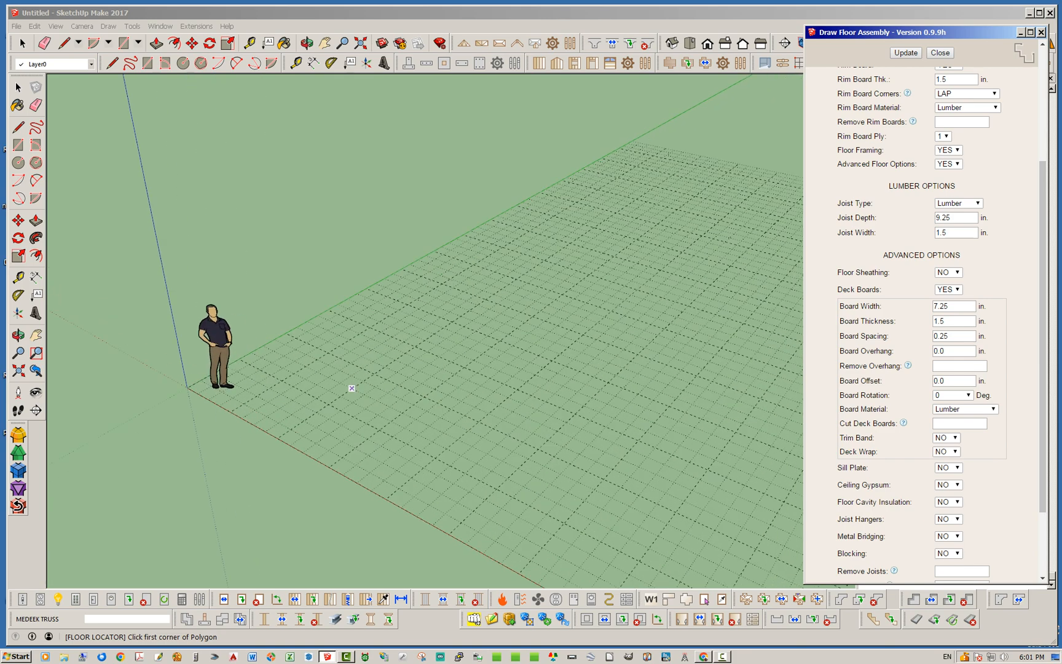
pyautogui.click(283, 388)
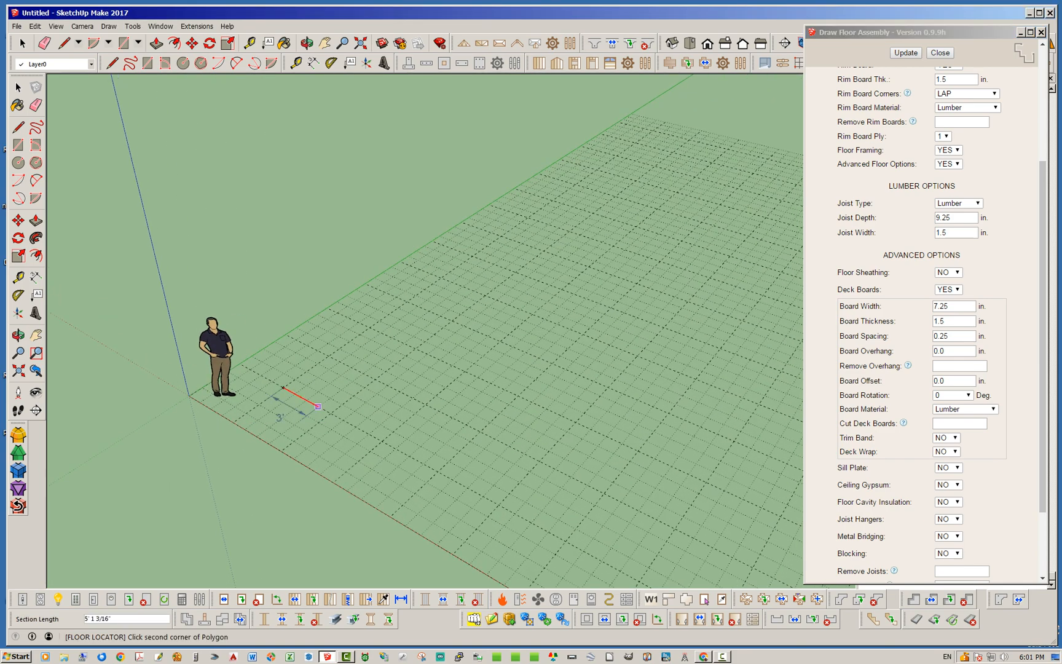
pyautogui.click(438, 471)
pyautogui.click(540, 461)
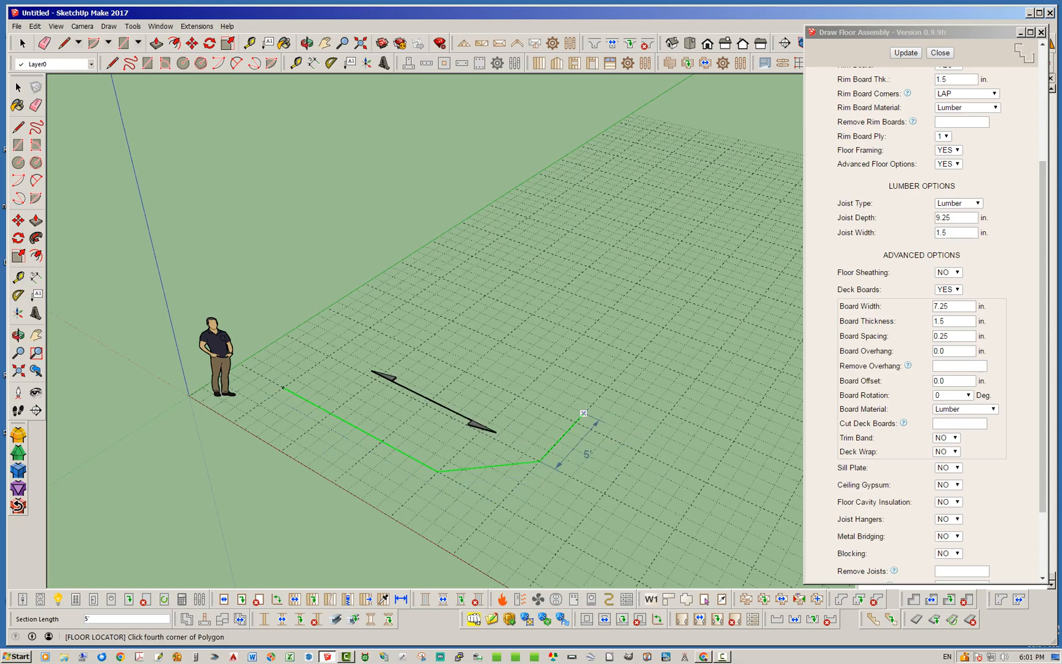
pyautogui.click(607, 388)
pyautogui.click(406, 302)
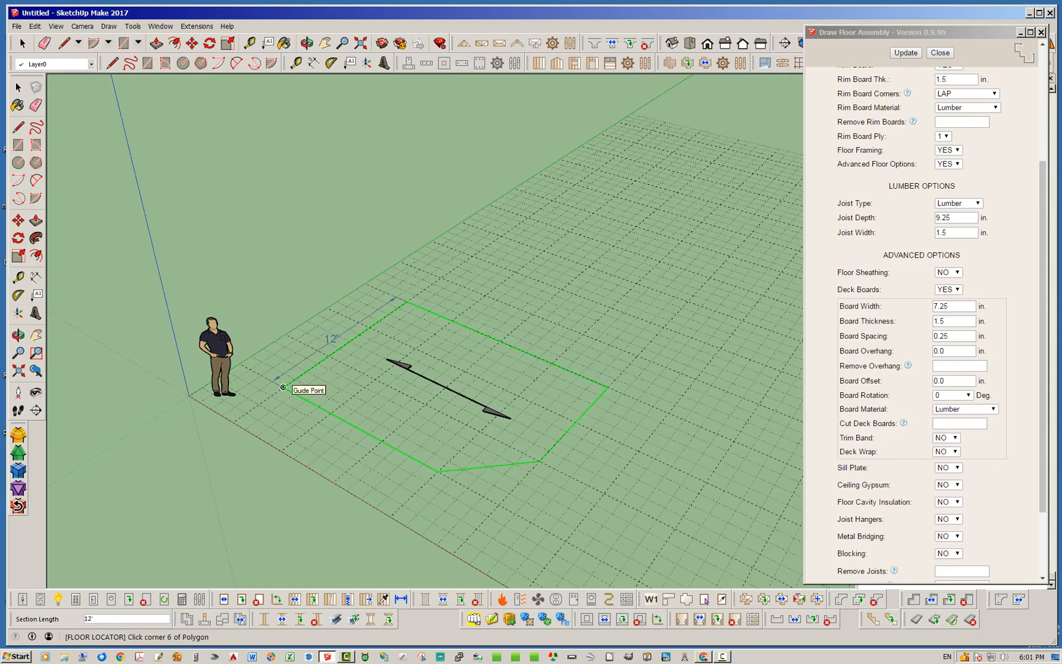
pyautogui.click(283, 387)
pyautogui.moveTo(486, 453); pyautogui.dragTo(461, 443, button='middle')
pyautogui.scroll(3, 511, 455)
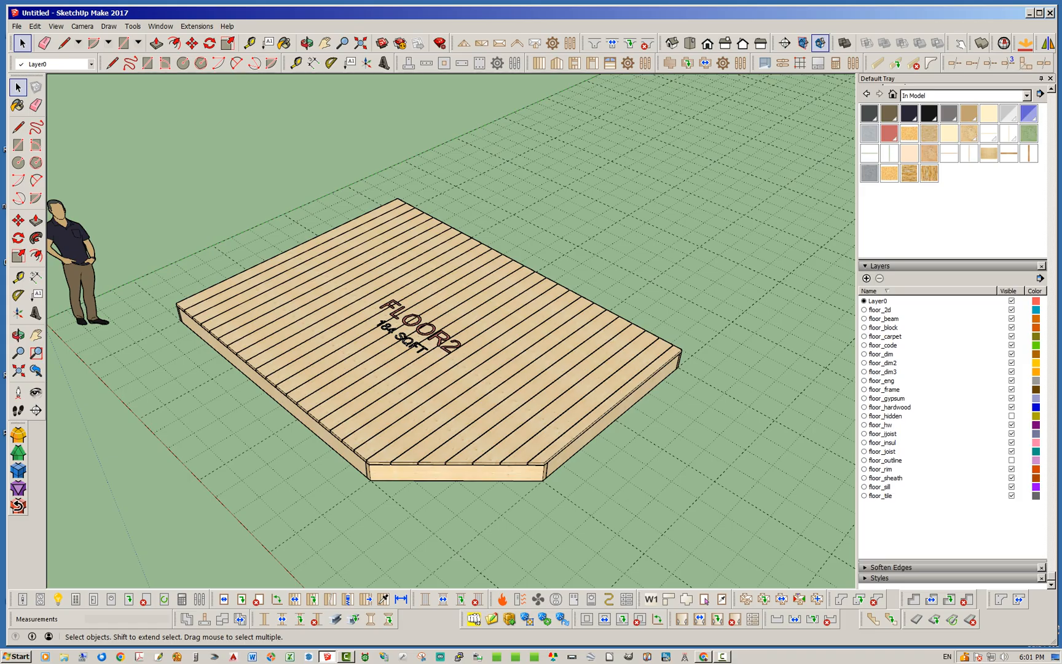
# Step: Edit the floor assembly and set its deck board overhang to 2 in
pyautogui.rightClick(479, 399)
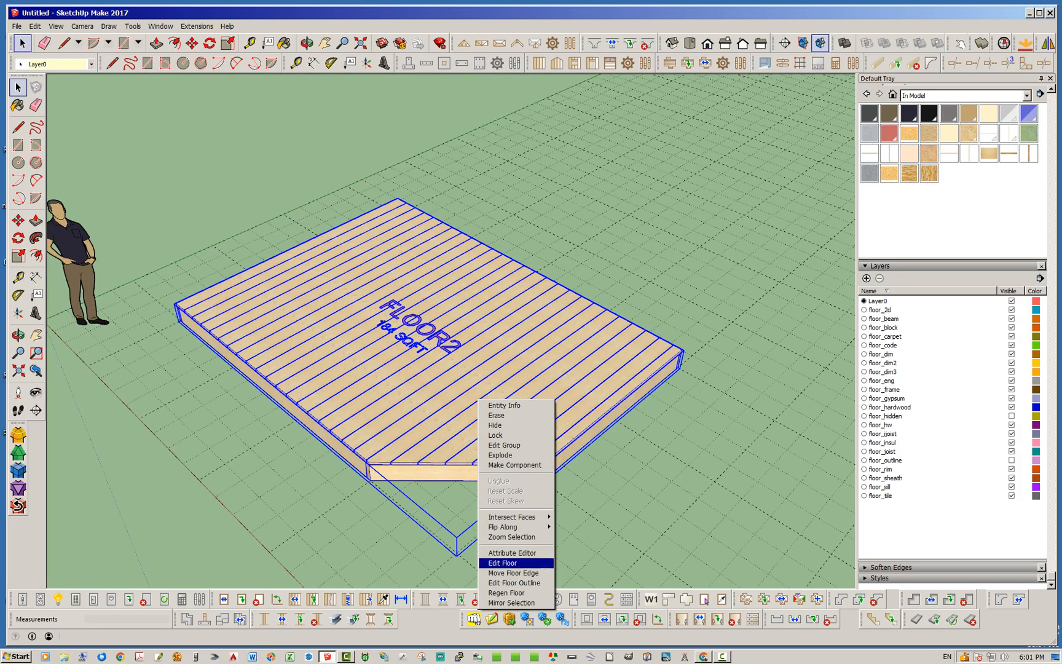
pyautogui.click(502, 563)
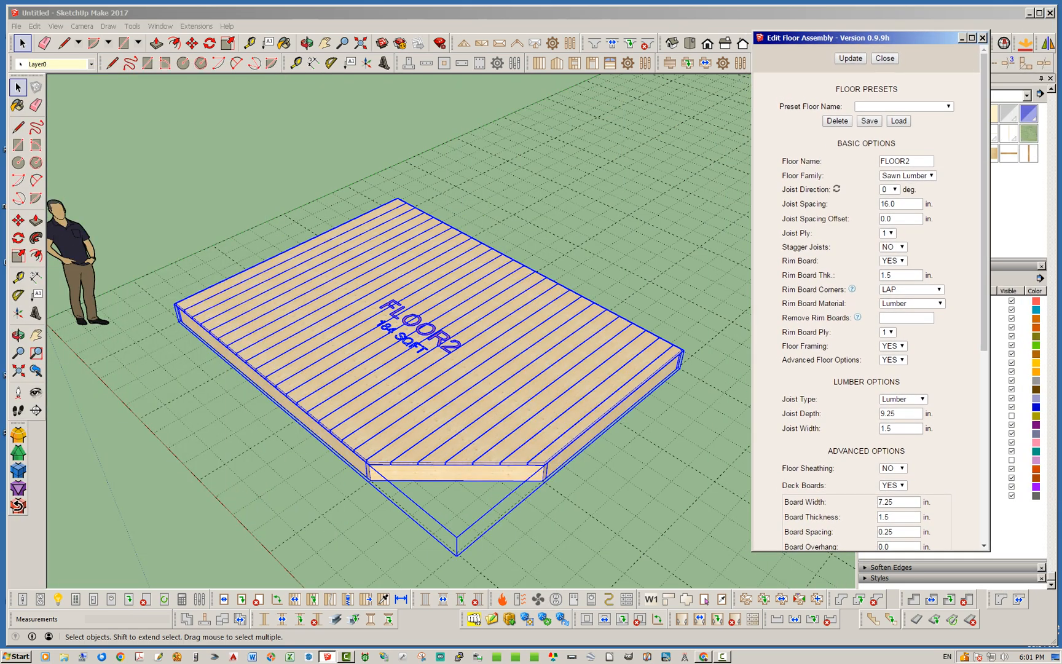
pyautogui.scroll(-3, 866, 307)
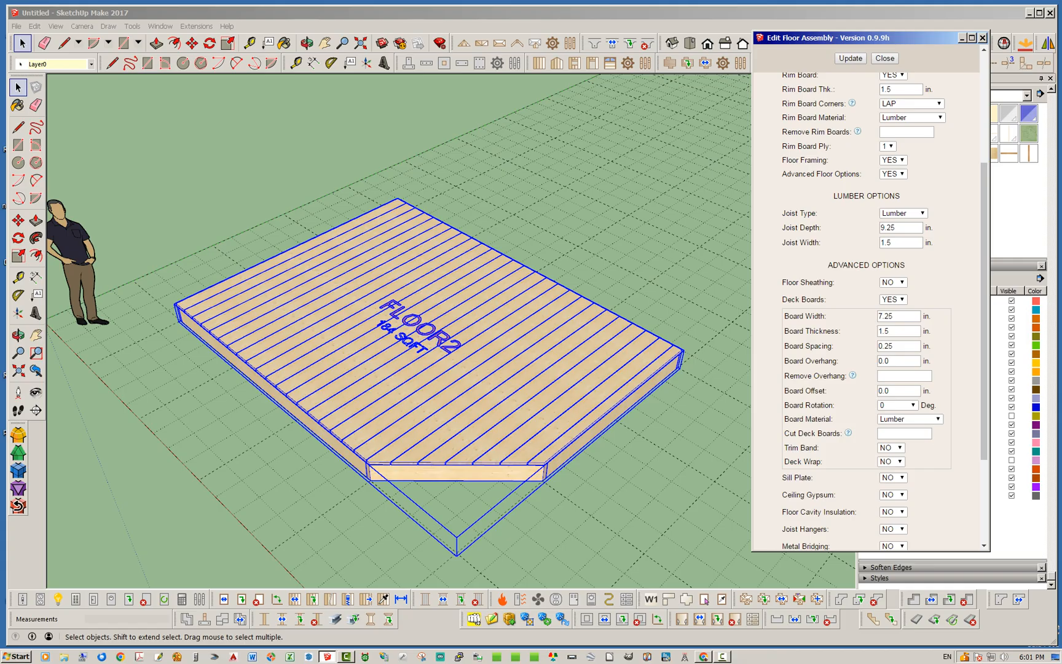
pyautogui.doubleClick(886, 360)
pyautogui.write('2')
pyautogui.press('Return')
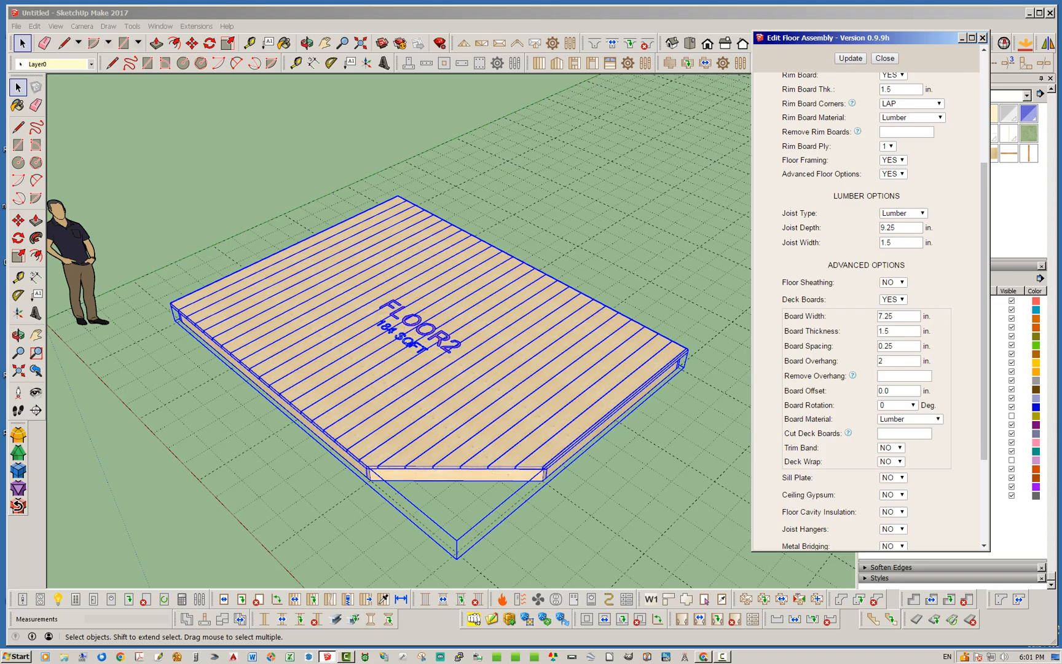
# Step: Examine the deck board overhang along all floor edges from above, below and the sides
pyautogui.moveTo(430, 504); pyautogui.dragTo(571, 350, button='middle')
pyautogui.click(529, 504)
pyautogui.moveTo(492, 431); pyautogui.dragTo(406, 246, button='middle')
pyautogui.moveTo(430, 307); pyautogui.dragTo(277, 492, button='middle')
pyautogui.scroll(-3, 409, 458)
pyautogui.scroll(4, 362, 307)
pyautogui.moveTo(394, 369); pyautogui.dragTo(261, 347, button='middle')
pyautogui.moveTo(394, 430); pyautogui.dragTo(332, 206, button='middle')
pyautogui.scroll(3, 488, 277)
pyautogui.moveTo(505, 283); pyautogui.dragTo(455, 425, button='middle')
pyautogui.moveTo(455, 381); pyautogui.dragTo(430, 394, button='middle')
pyautogui.scroll(-3, 523, 332)
pyautogui.moveTo(345, 344); pyautogui.dragTo(615, 350, button='middle')
pyautogui.moveTo(479, 326); pyautogui.dragTo(578, 387, button='middle')
pyautogui.scroll(3, 430, 215)
pyautogui.moveTo(430, 215); pyautogui.dragTo(394, 243, button='middle')
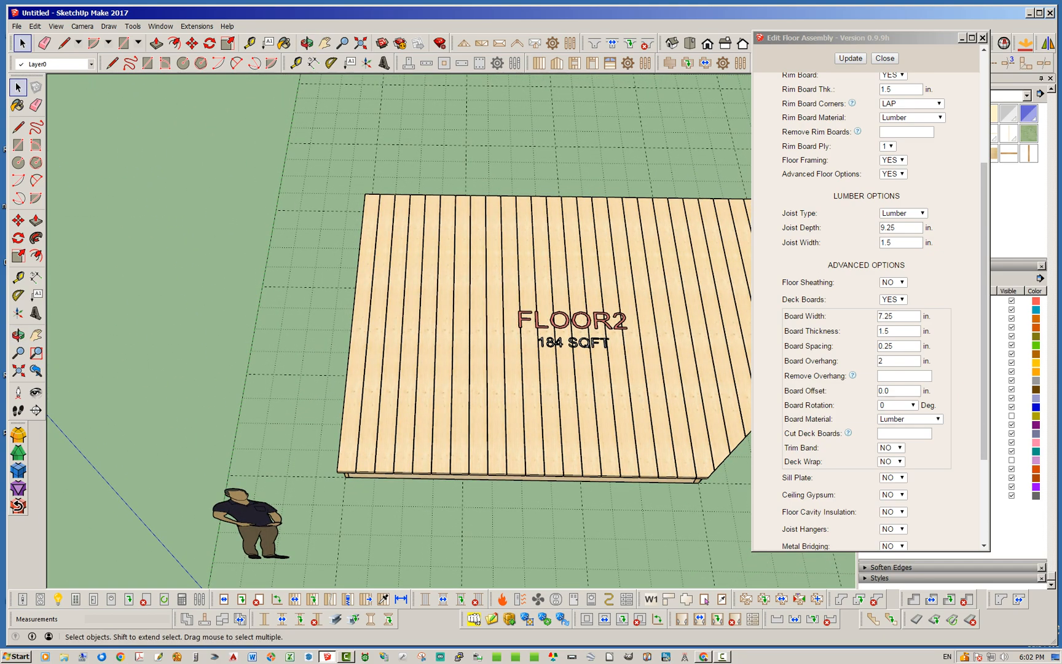
pyautogui.moveTo(853, 375)
pyautogui.moveTo(627, 485); pyautogui.dragTo(600, 461, button='middle')
pyautogui.scroll(2, 599, 461)
pyautogui.scroll(-3, 317, 355)
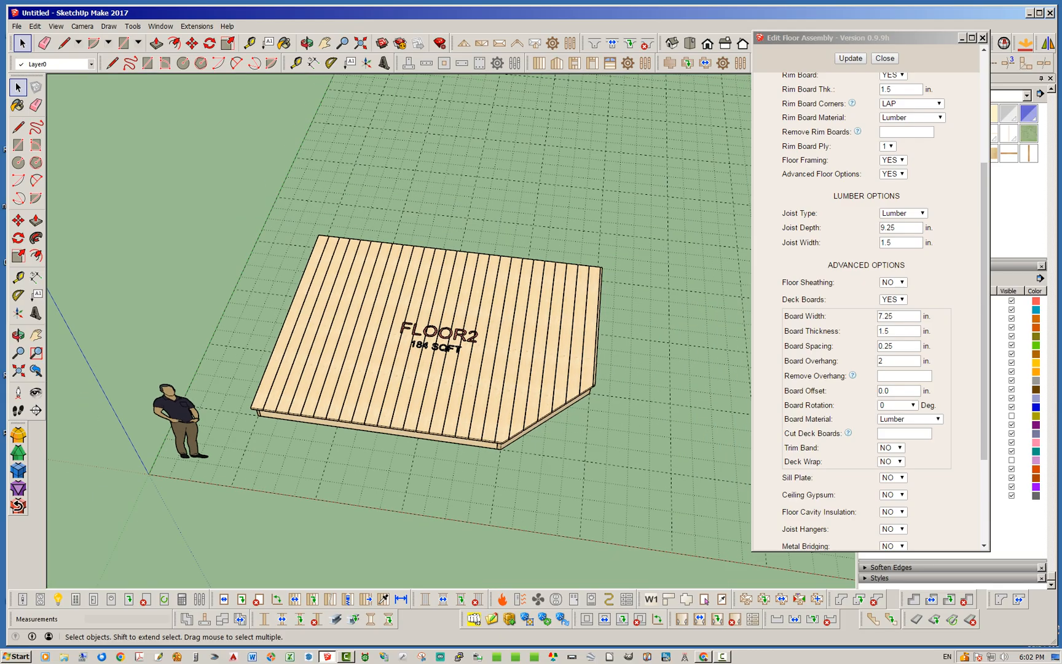
pyautogui.scroll(2, 479, 380)
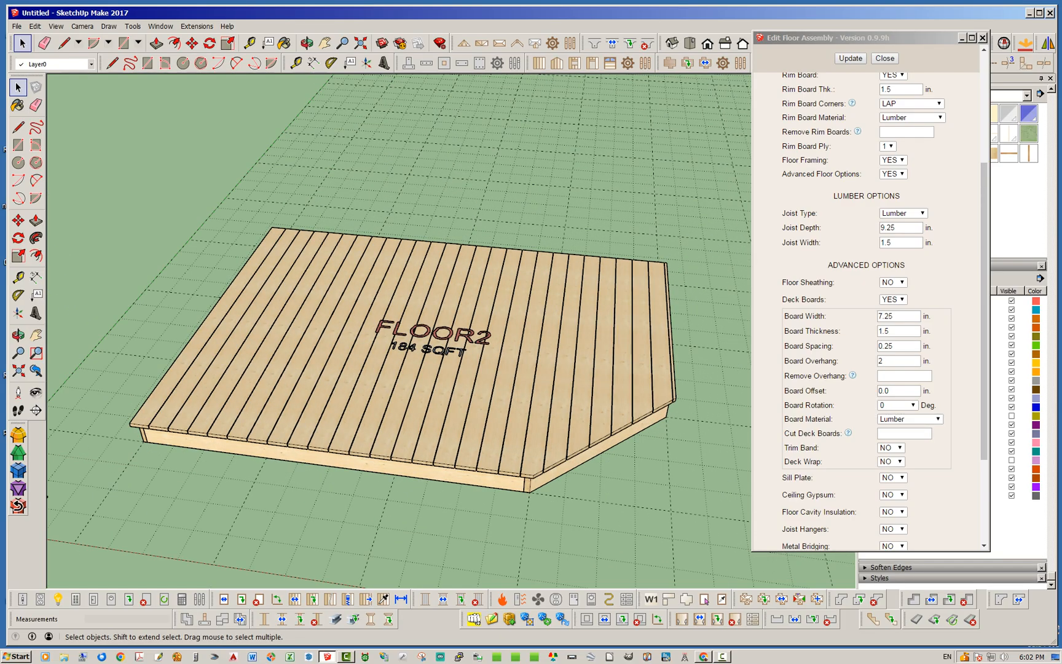
pyautogui.moveTo(852, 376)
pyautogui.moveTo(557, 354); pyautogui.dragTo(577, 321, button='middle')
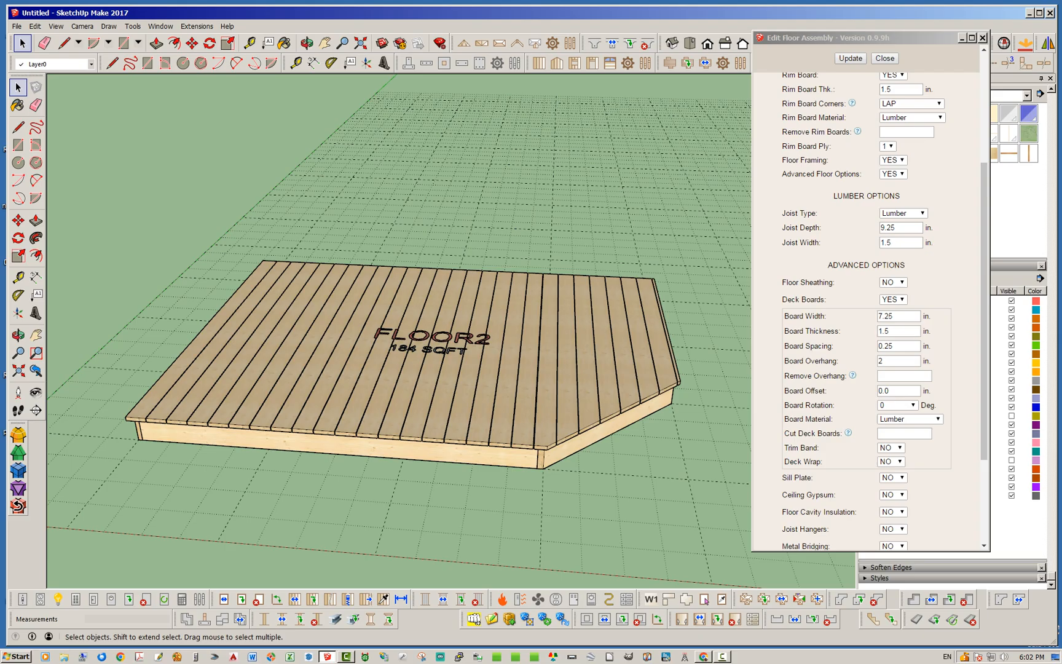
# Step: Open the floor group and check the instance name of the long front rim joist in Entity Info
pyautogui.doubleClick(339, 447)
pyautogui.click(338, 448)
pyautogui.moveTo(873, 37); pyautogui.dragTo(758, 41)
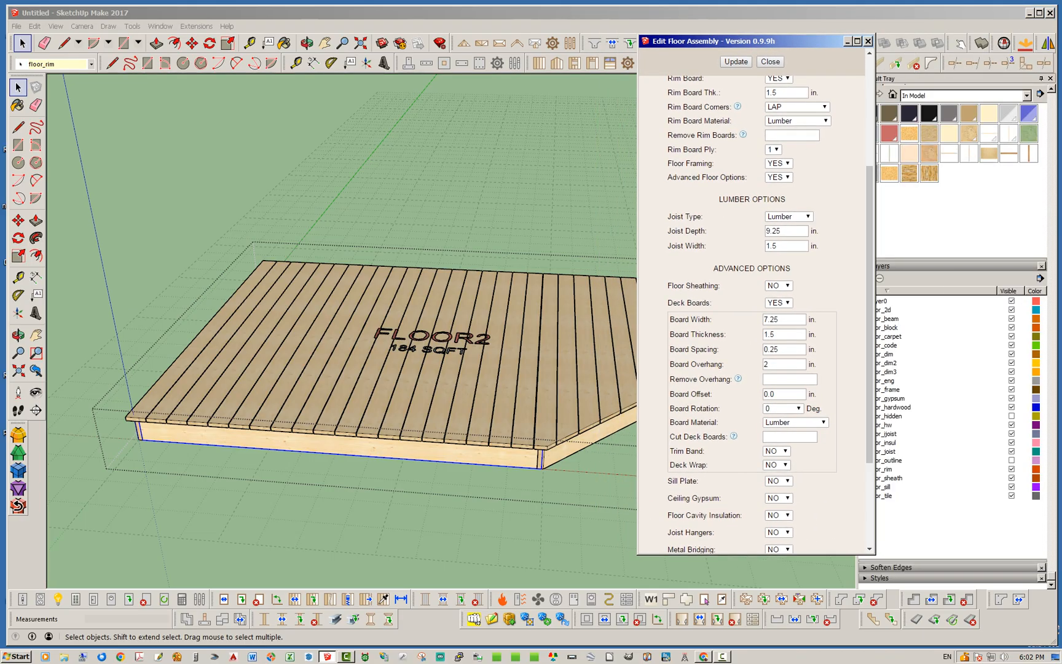
pyautogui.scroll(3, 959, 335)
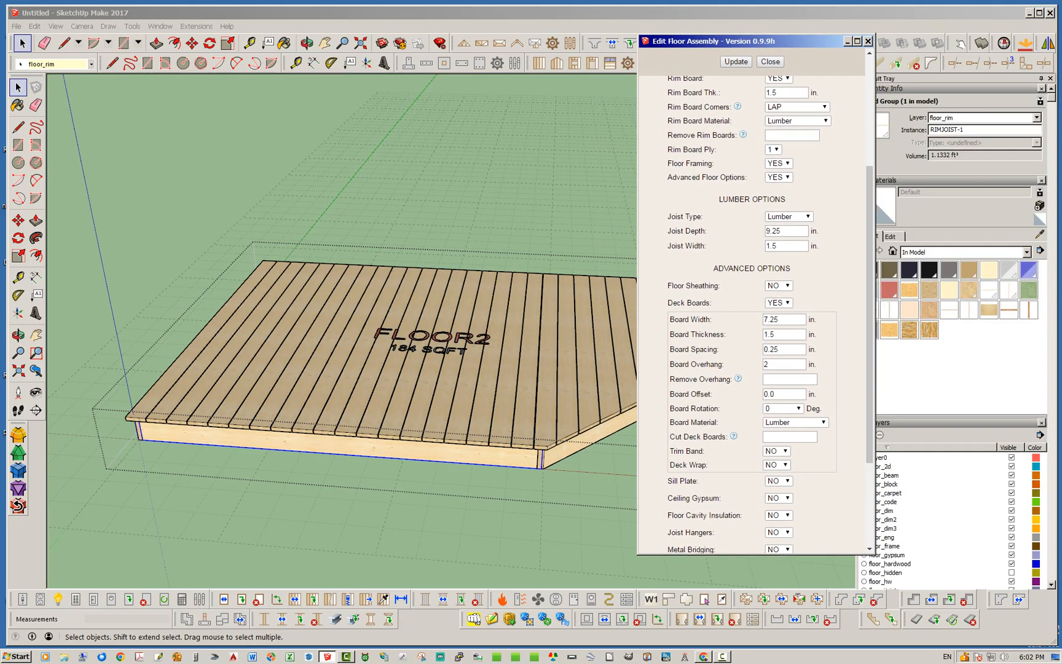
# Step: Check the instance names of the remaining rim joists around the floor and leave the floor group
pyautogui.click(578, 443)
pyautogui.moveTo(578, 444); pyautogui.dragTo(381, 440, button='middle')
pyautogui.click(504, 465)
pyautogui.click(504, 481)
pyautogui.moveTo(504, 481); pyautogui.dragTo(308, 464, button='middle')
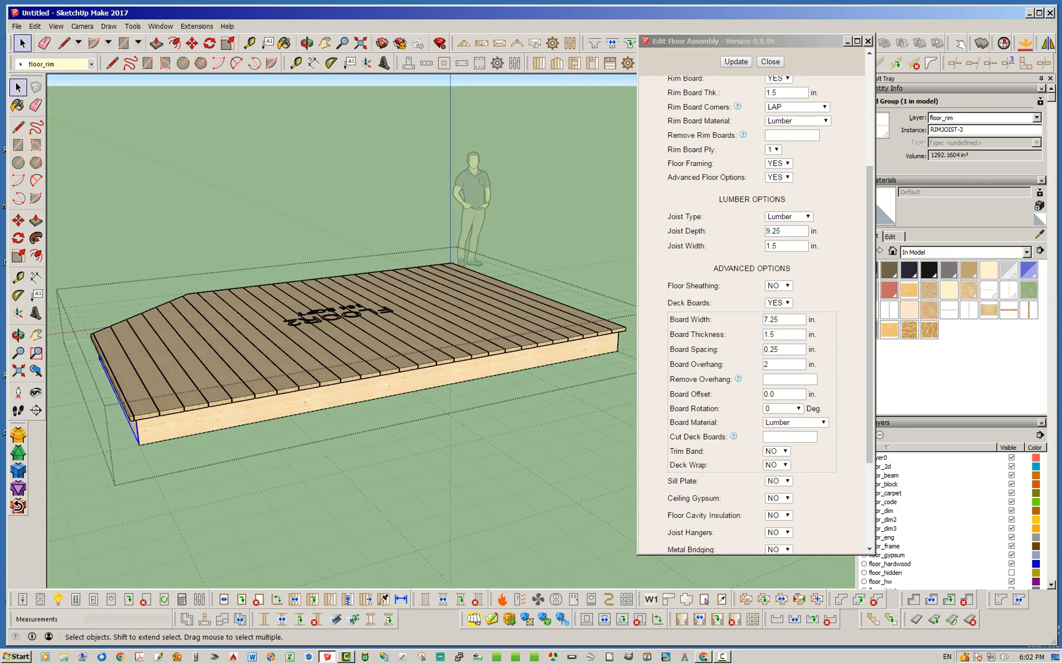
pyautogui.click(431, 380)
pyautogui.moveTo(430, 380); pyautogui.dragTo(258, 371, button='middle')
pyautogui.click(393, 323)
pyautogui.moveTo(258, 320); pyautogui.dragTo(443, 393, button='middle')
pyautogui.moveTo(80, 418); pyautogui.dragTo(175, 474, button='middle')
pyautogui.scroll(-2, 175, 473)
pyautogui.moveTo(295, 394); pyautogui.dragTo(455, 335, button='middle')
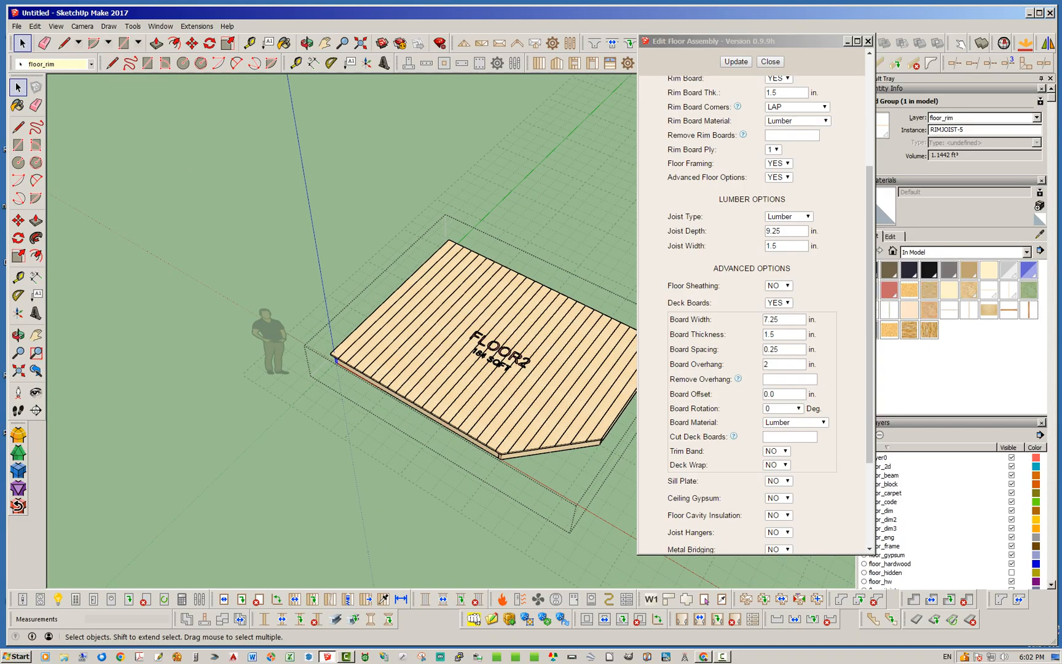
pyautogui.scroll(2, 455, 335)
pyautogui.press('Escape')
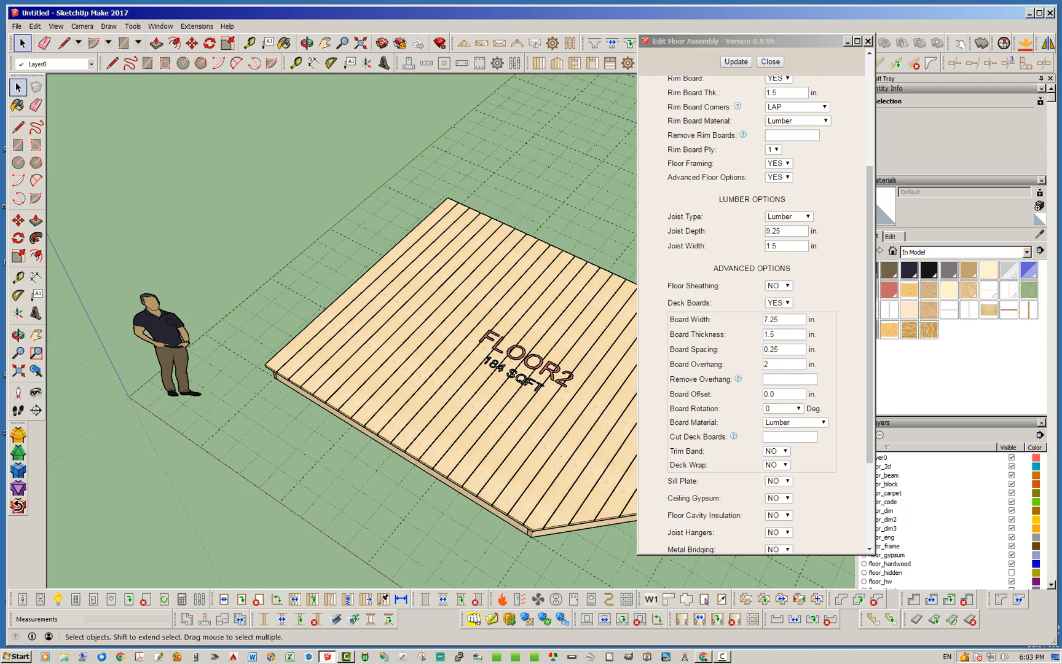
# Step: Set the deck boards' Remove Overhang value to 4,5 and update the floor assembly
pyautogui.moveTo(295, 362); pyautogui.dragTo(369, 381, button='middle')
pyautogui.scroll(-2, 92, 440)
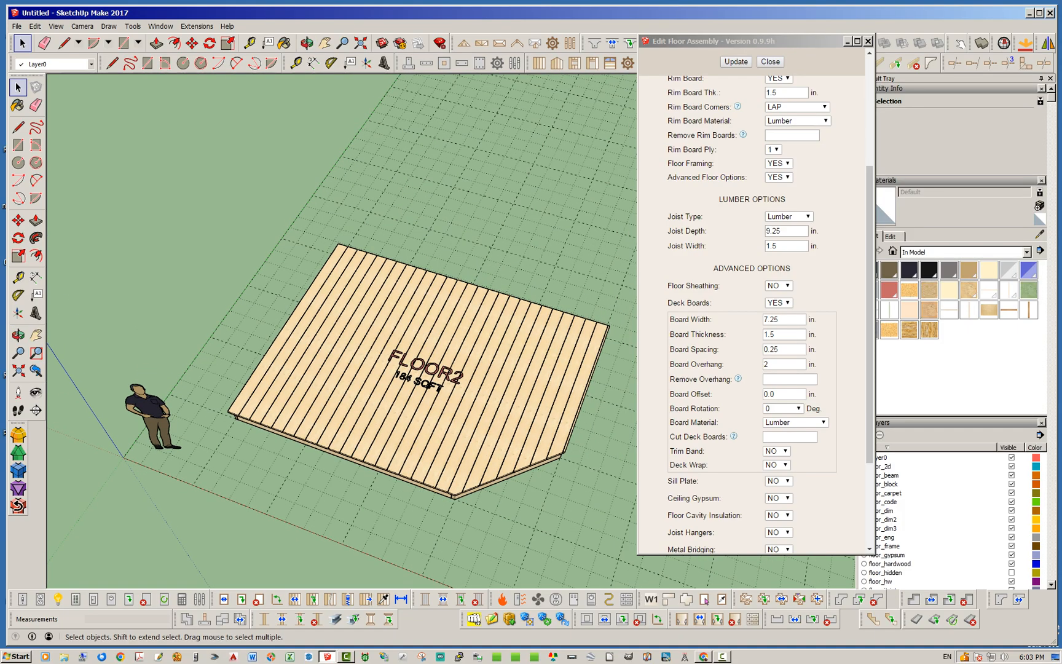
pyautogui.moveTo(369, 381)
pyautogui.mouseDown(button='middle')
pyautogui.moveTo(393, 357)
pyautogui.moveTo(375, 375)
pyautogui.moveTo(535, 308)
pyautogui.moveTo(378, 372)
pyautogui.mouseUp(button='middle')
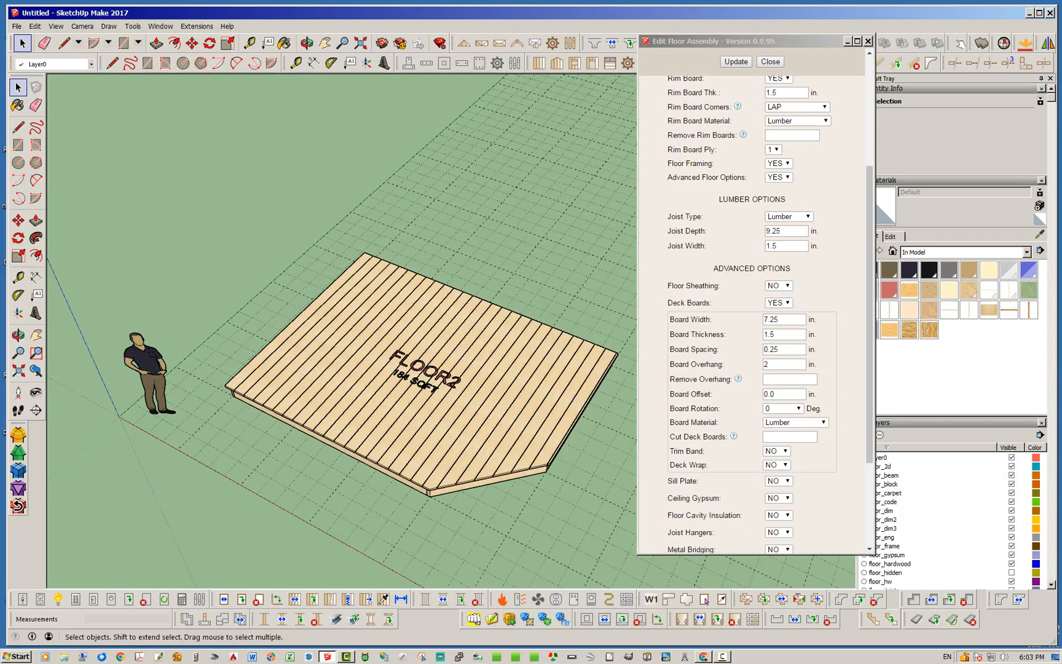
pyautogui.scroll(1, 357, 245)
pyautogui.moveTo(356, 246); pyautogui.dragTo(384, 249, button='middle')
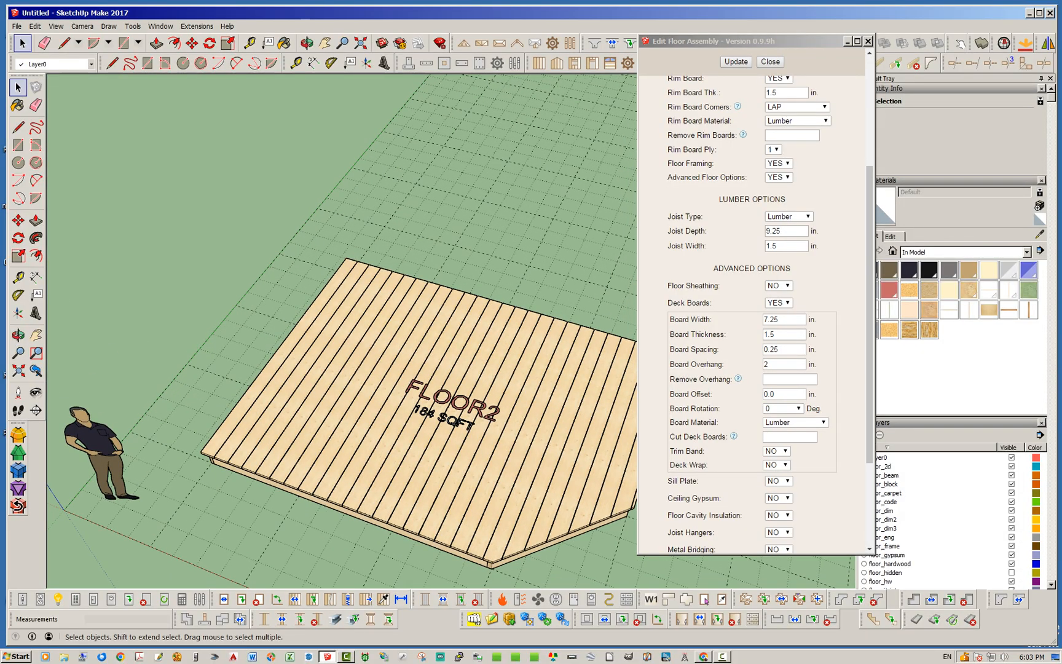
pyautogui.click(789, 379)
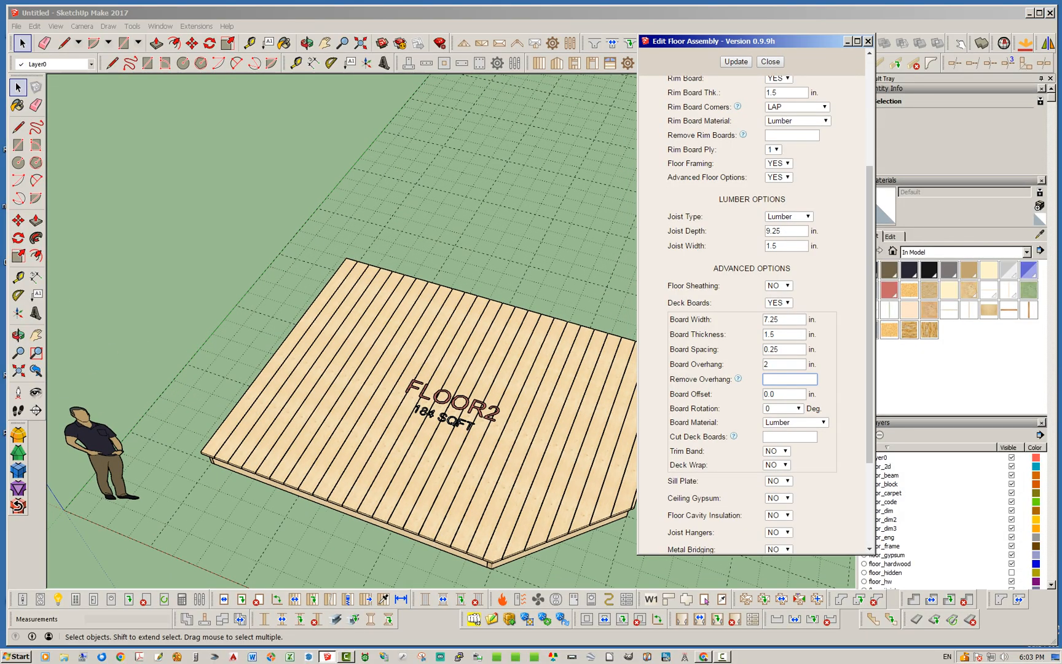
pyautogui.write('4.5')
pyautogui.press('Return')
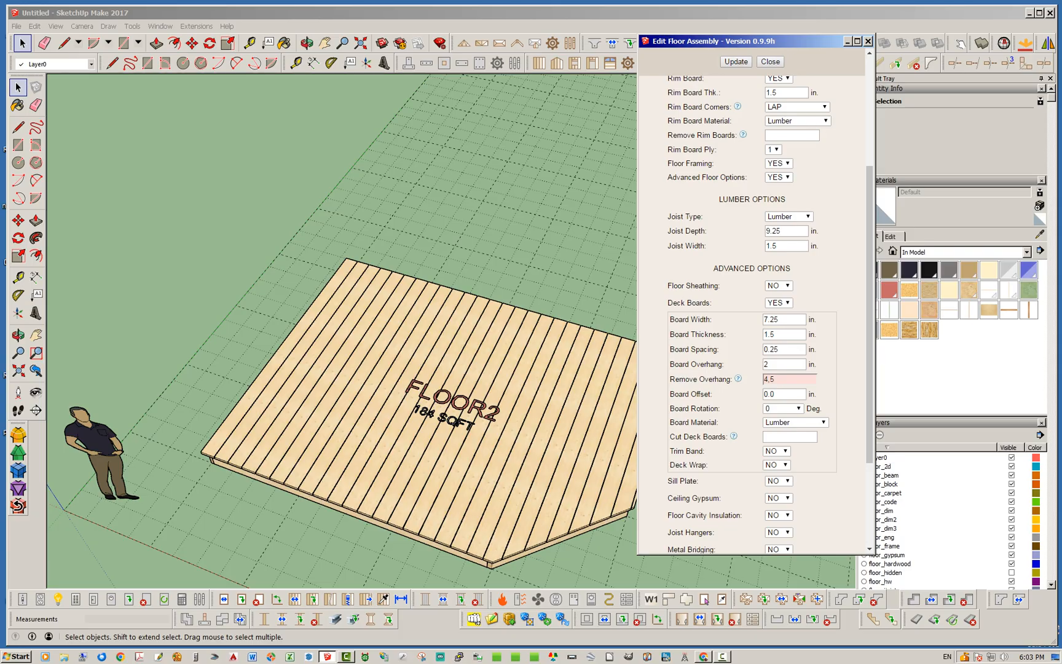
pyautogui.click(736, 61)
# Step: Examine the floor edges from below and above to compare where the deck boards overhang the rim joists
pyautogui.moveTo(369, 369); pyautogui.dragTo(344, 344, button='middle')
pyautogui.scroll(4, 264, 544)
pyautogui.moveTo(264, 544); pyautogui.dragTo(203, 289, button='middle')
pyautogui.scroll(-3, 332, 431)
pyautogui.scroll(-5, 329, 412)
pyautogui.moveTo(329, 412); pyautogui.dragTo(480, 419, button='middle')
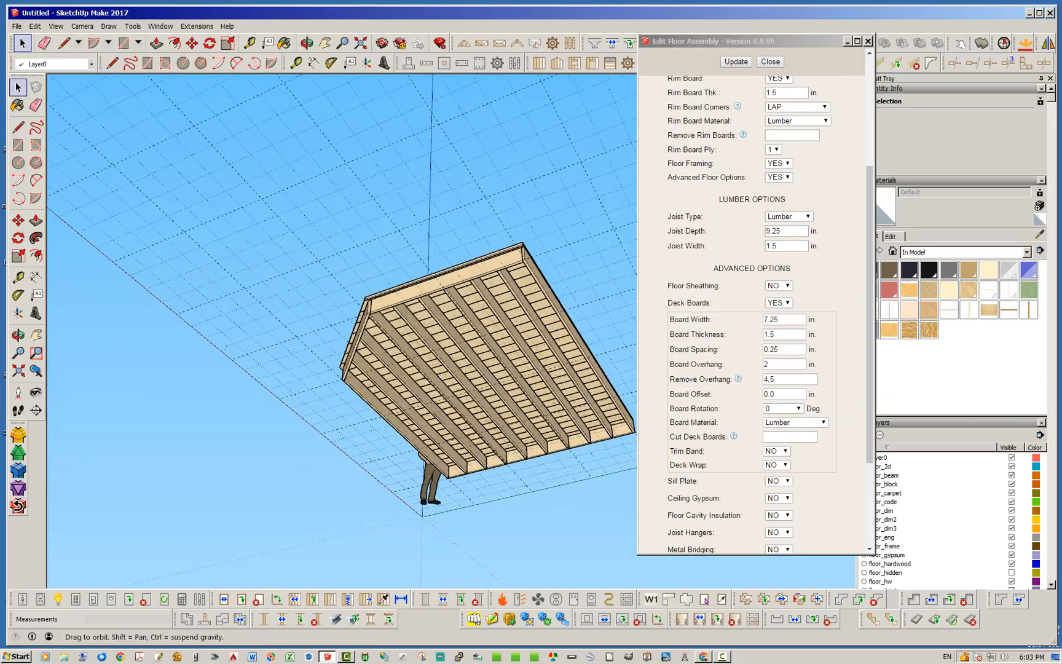
pyautogui.scroll(3, 526, 280)
pyautogui.moveTo(526, 280); pyautogui.dragTo(185, 387, button='middle')
pyautogui.scroll(-3, 160, 442)
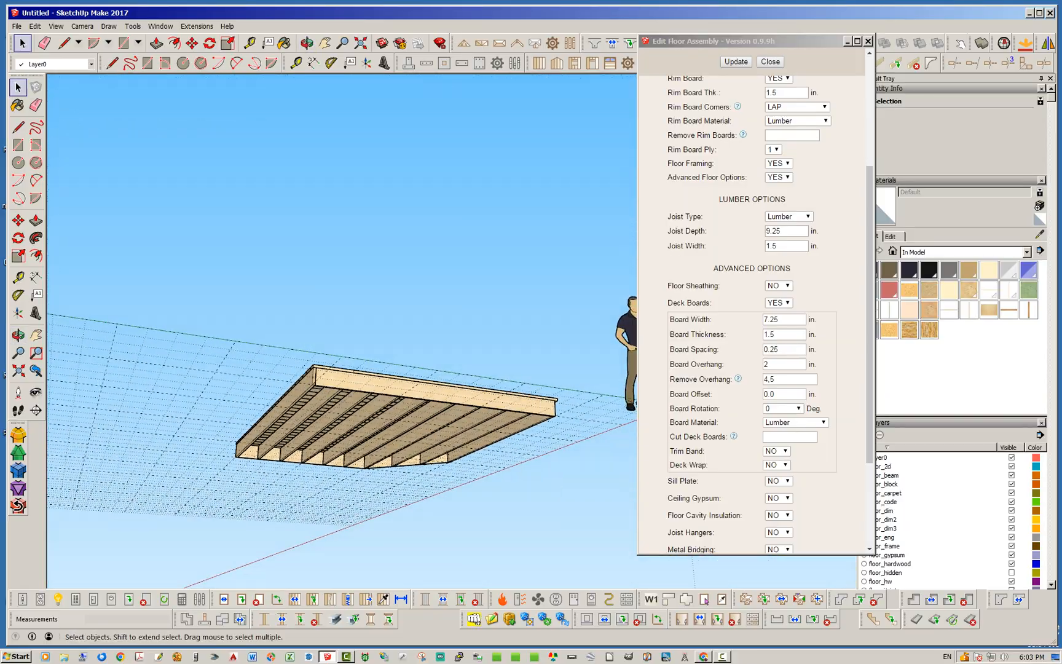
pyautogui.scroll(5, 345, 369)
pyautogui.moveTo(345, 369); pyautogui.dragTo(344, 344, button='middle')
pyautogui.scroll(-5, 344, 289)
pyautogui.scroll(3, 344, 394)
pyautogui.scroll(-2, 344, 394)
pyautogui.scroll(4, 344, 393)
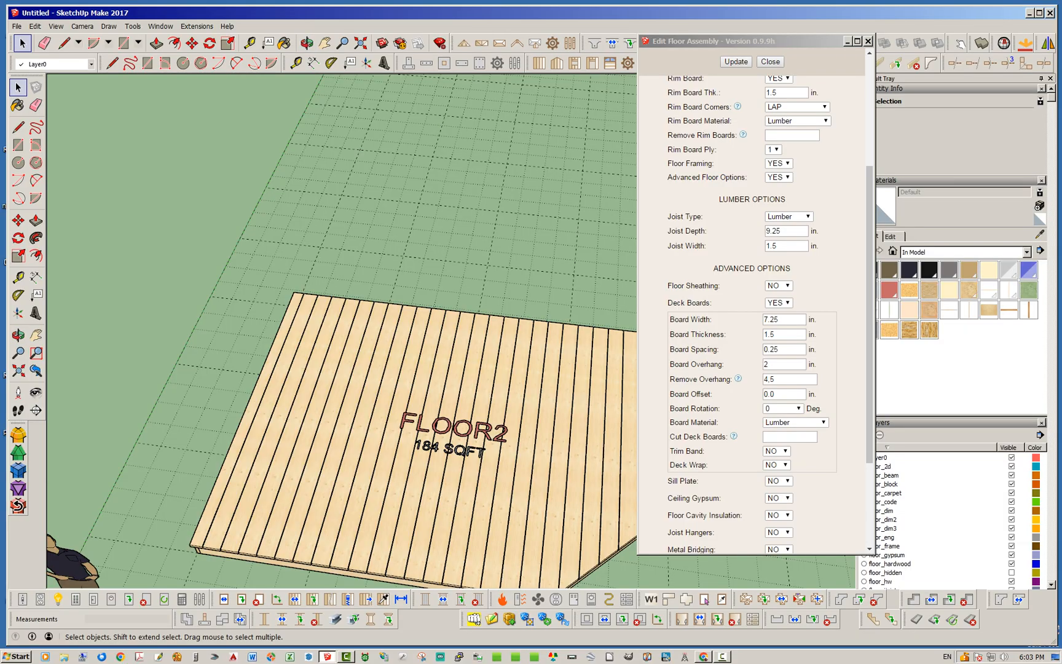
pyautogui.moveTo(344, 394); pyautogui.dragTo(350, 405, button='middle')
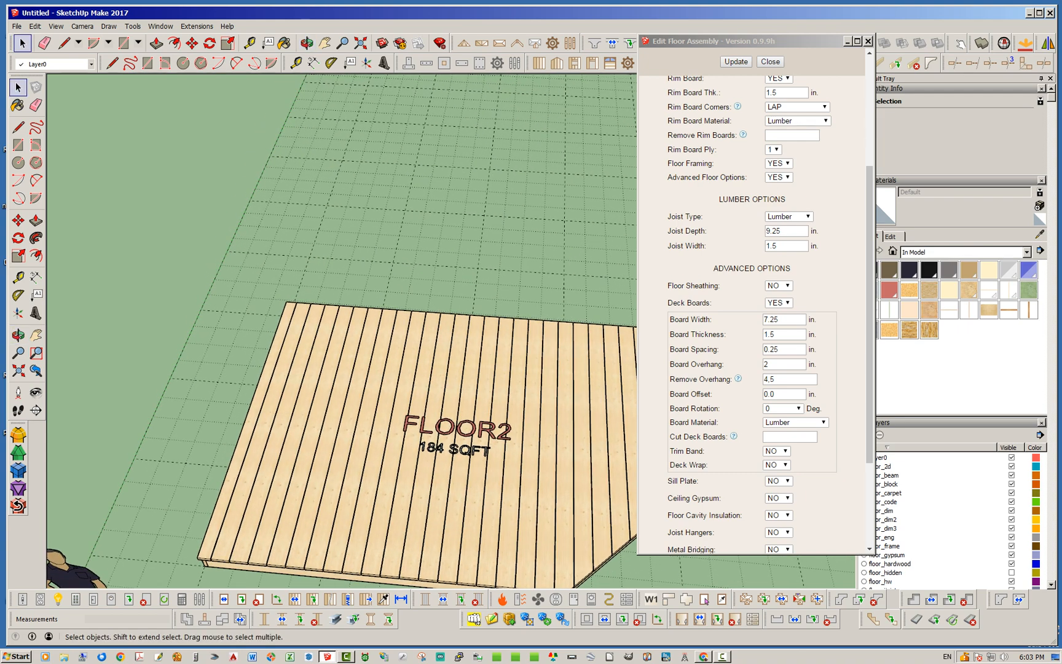
# Step: Set the deck boards' Remove Overhang value to 4 only, update the floor assembly and check its edges
pyautogui.doubleClick(769, 379)
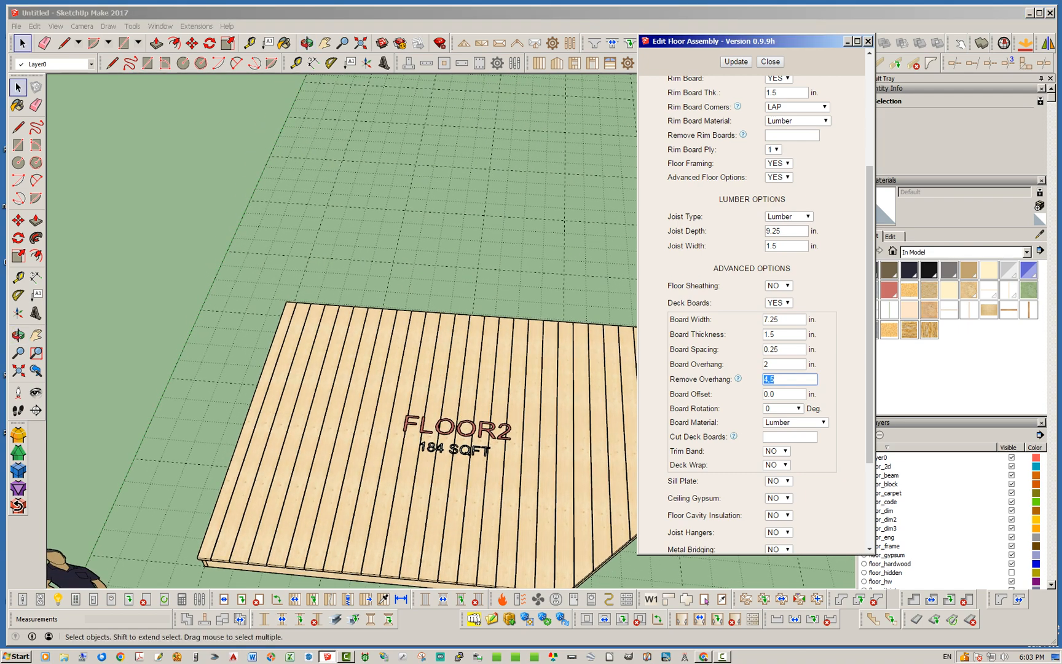
pyautogui.write('4')
pyautogui.click(736, 62)
pyautogui.moveTo(430, 394); pyautogui.dragTo(277, 341, button='middle')
pyautogui.scroll(2, 394, 541)
pyautogui.moveTo(394, 344); pyautogui.dragTo(442, 381, button='middle')
pyautogui.scroll(-2, 384, 541)
pyautogui.moveTo(430, 381); pyautogui.dragTo(492, 436, button='middle')
pyautogui.moveTo(443, 406)
pyautogui.mouseDown(button='middle')
pyautogui.moveTo(479, 387)
pyautogui.moveTo(455, 412)
pyautogui.moveTo(433, 394)
pyautogui.mouseUp(button='middle')
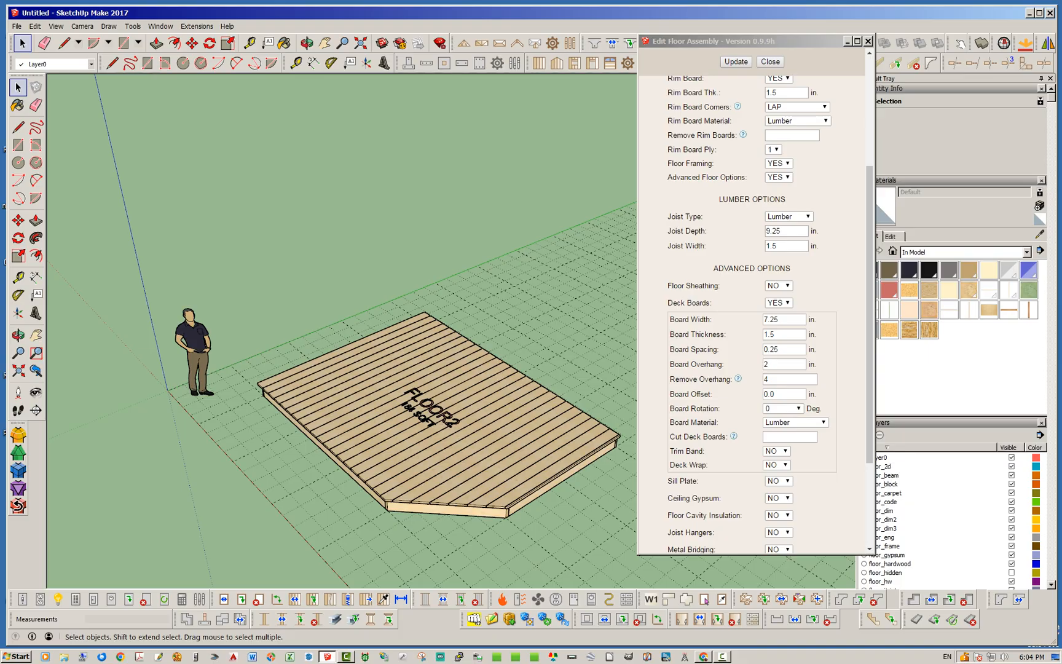
pyautogui.scroll(-5, 754, 307)
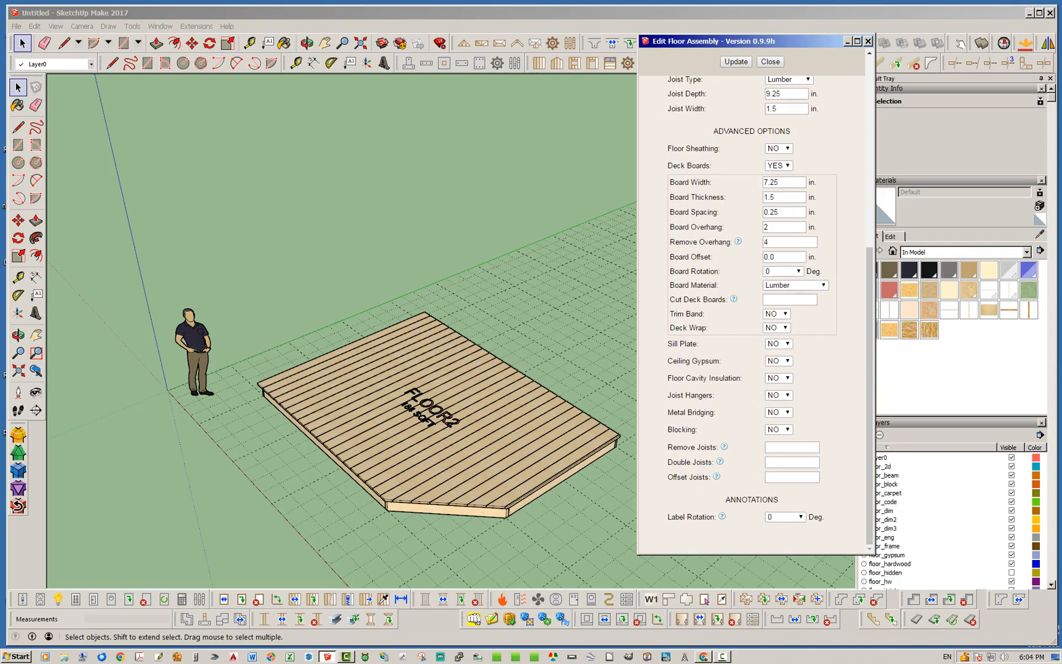
# Step: Enable the Trim Band option for the deck boards and update the floor assembly
pyautogui.click(777, 314)
pyautogui.click(777, 314)
pyautogui.click(776, 313)
pyautogui.click(773, 324)
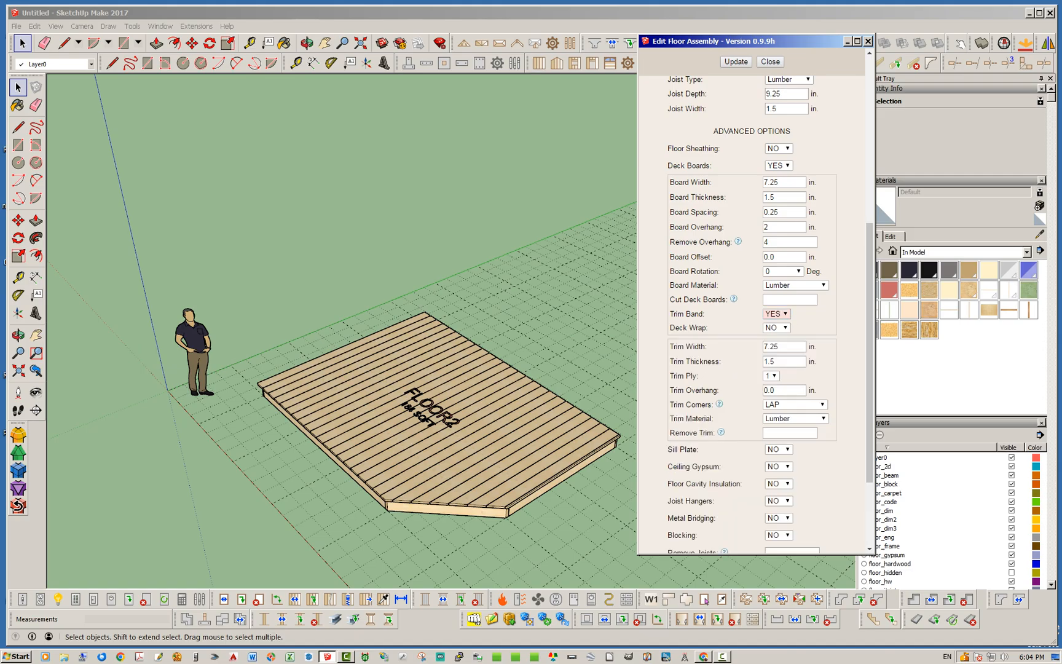
pyautogui.click(736, 62)
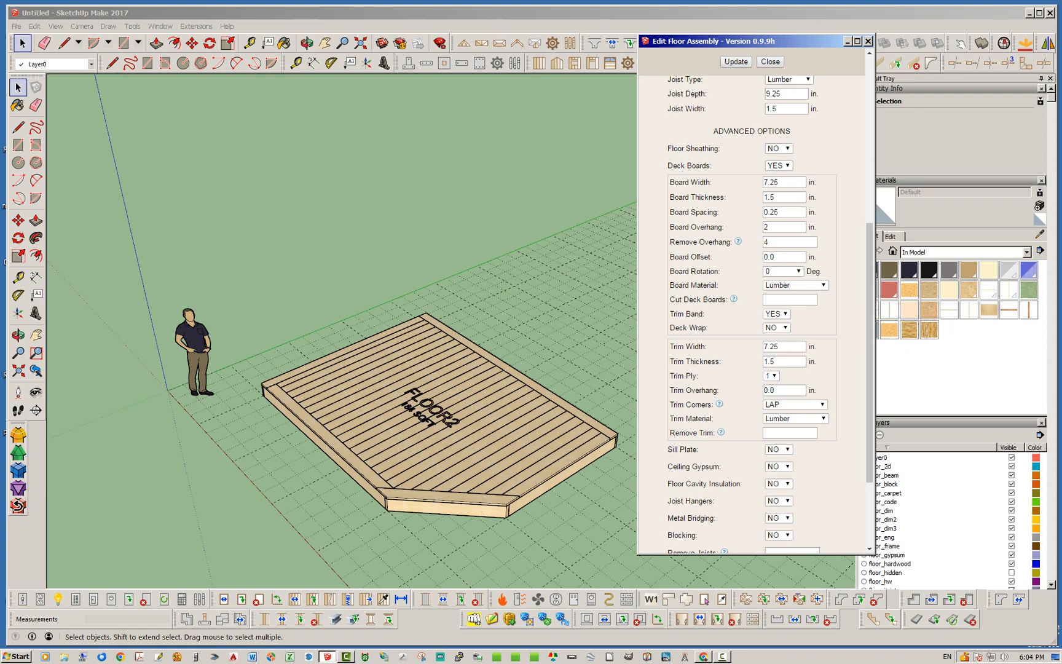
# Step: Set the trim band's material to Lumber PT and update the floor assembly
pyautogui.click(795, 418)
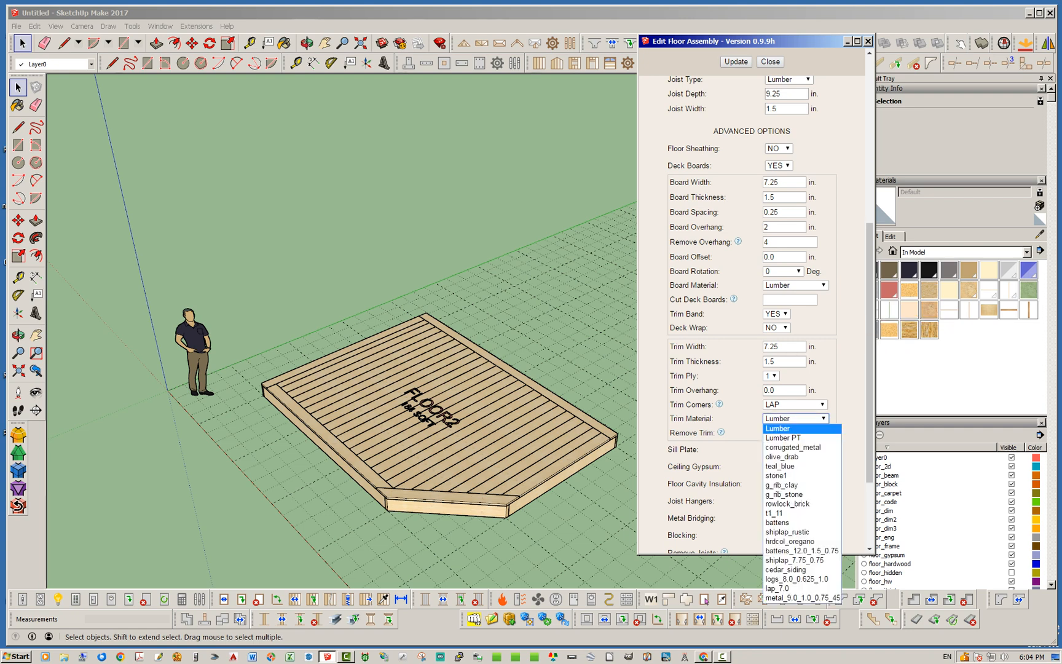
pyautogui.click(783, 437)
pyautogui.click(736, 62)
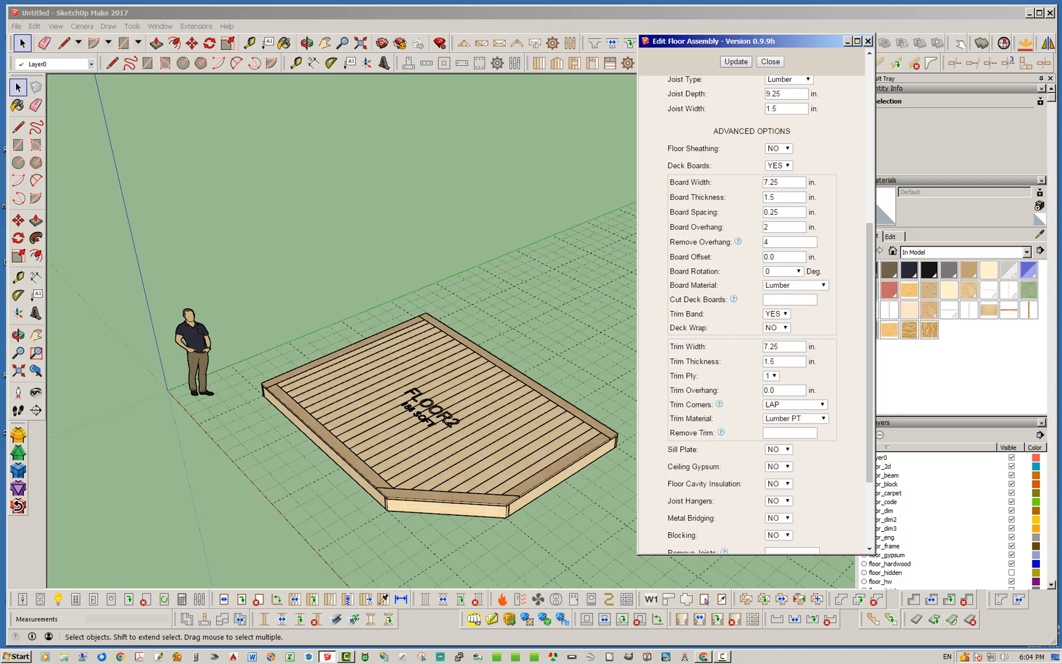
# Step: Examine the trim band up close at a floor corner to see how it sits over the rim joists
pyautogui.moveTo(553, 455); pyautogui.dragTo(609, 470, button='middle')
pyautogui.scroll(2, 614, 474)
pyautogui.scroll(-2, 277, 440)
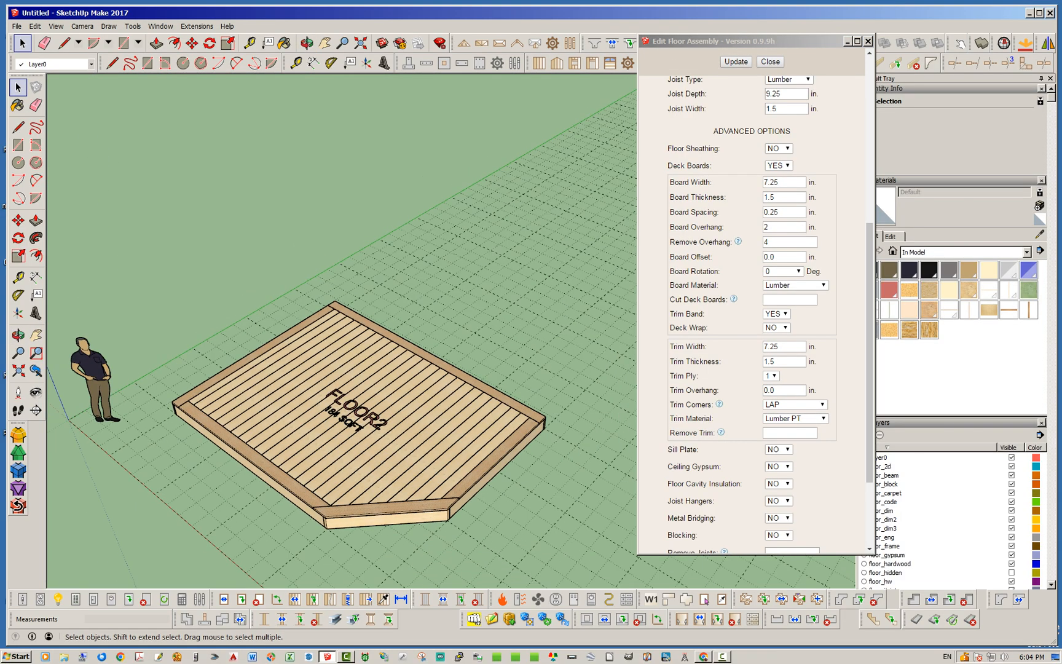
pyautogui.scroll(4, 505, 450)
pyautogui.moveTo(505, 450); pyautogui.dragTo(273, 295, button='middle')
pyautogui.scroll(1, 274, 295)
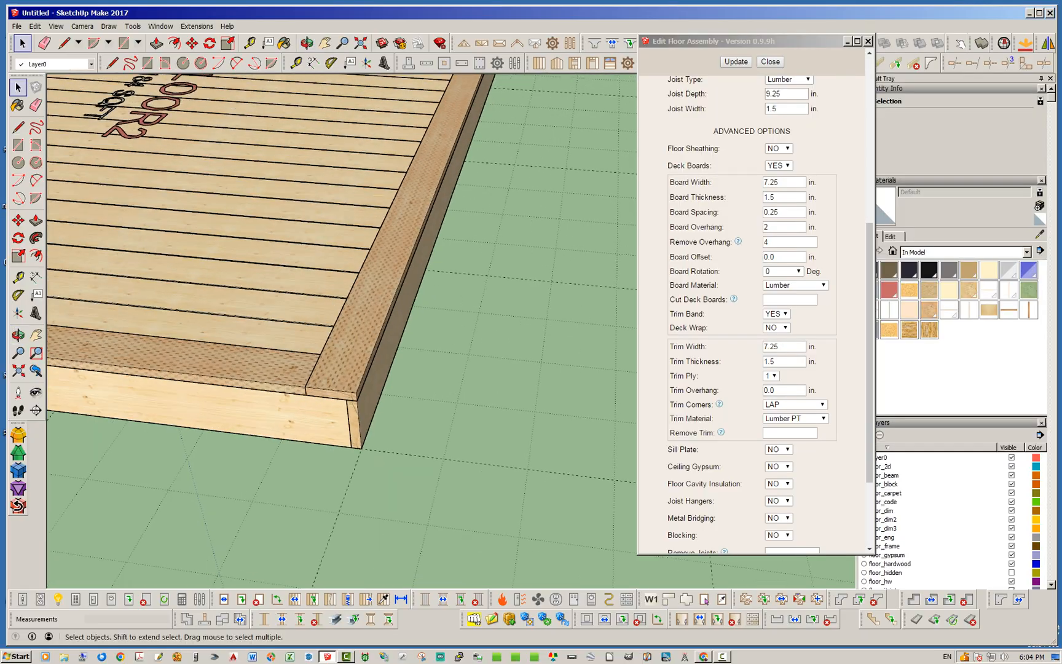
pyautogui.scroll(5, 307, 350)
pyautogui.moveTo(308, 350)
pyautogui.mouseDown(button='middle')
pyautogui.moveTo(203, 341)
pyautogui.moveTo(295, 347)
pyautogui.mouseUp(button='middle')
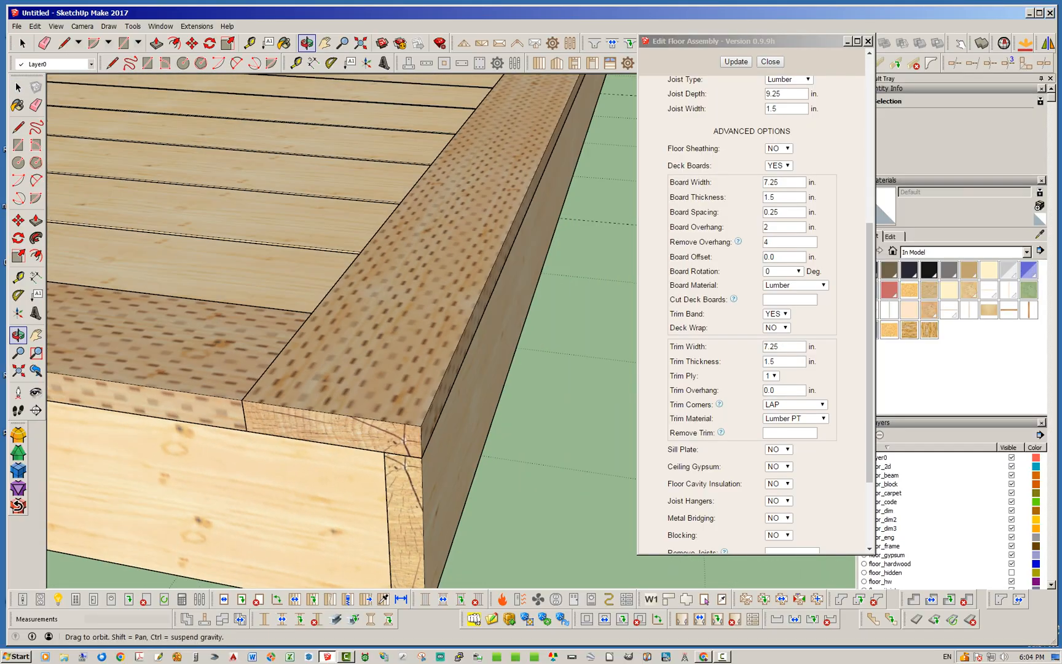
pyautogui.scroll(-2, 307, 332)
pyautogui.press('space')
pyautogui.scroll(-4, 307, 332)
pyautogui.moveTo(308, 345); pyautogui.dragTo(427, 329, button='middle')
pyautogui.scroll(-1, 427, 329)
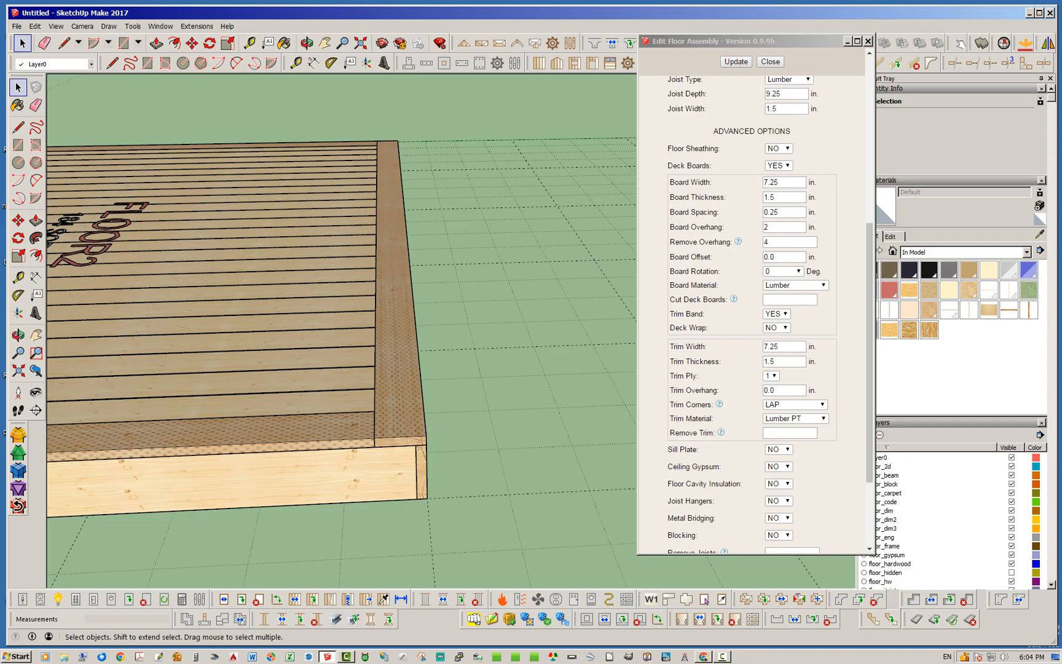
# Step: Set the Board Overhang to 0 and the Trim Overhang to 2 in, and update the floor assembly
pyautogui.doubleClick(766, 227)
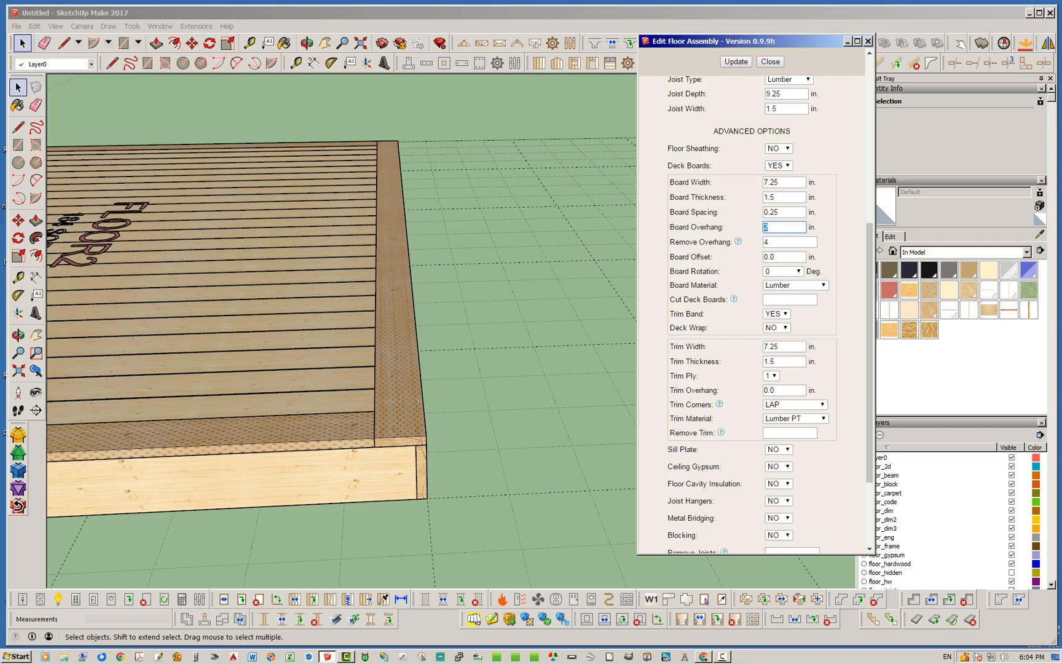
pyautogui.write('0')
pyautogui.doubleClick(770, 391)
pyautogui.write('2')
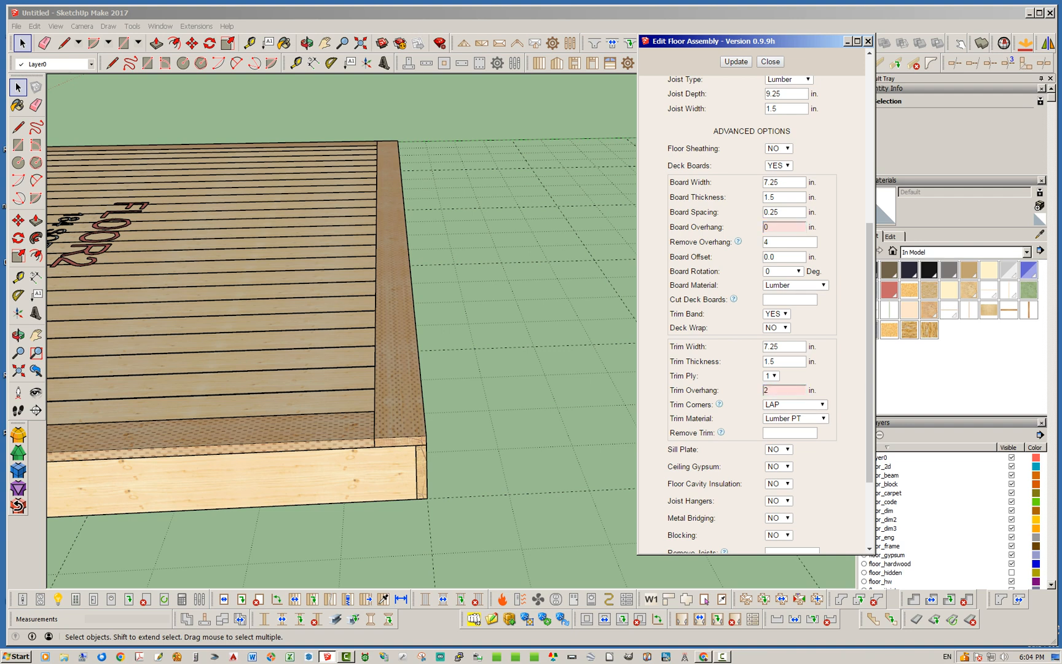
pyautogui.click(736, 62)
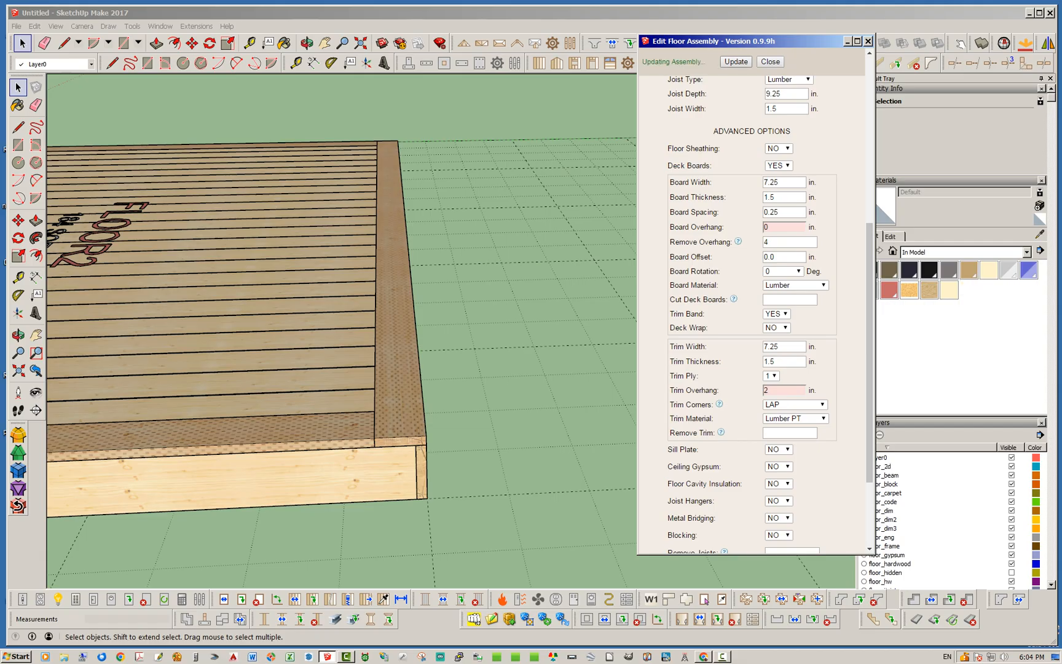
# Step: Examine the trim overhang along the floor edges from below
pyautogui.moveTo(541, 400); pyautogui.dragTo(536, 230, button='middle')
pyautogui.scroll(2, 422, 406)
pyautogui.scroll(-2, 490, 399)
pyautogui.scroll(-2, 467, 431)
pyautogui.scroll(-3, 480, 450)
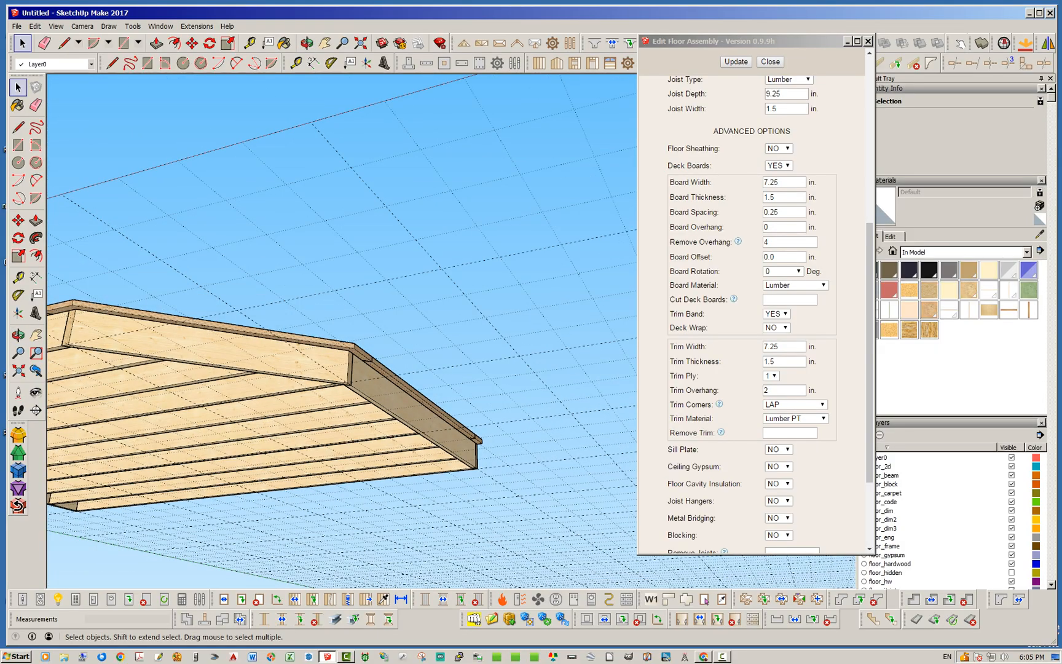
pyautogui.scroll(4, 276, 326)
pyautogui.scroll(-2, 271, 326)
pyautogui.moveTo(271, 332); pyautogui.dragTo(504, 418, button='middle')
pyautogui.scroll(-4, 510, 430)
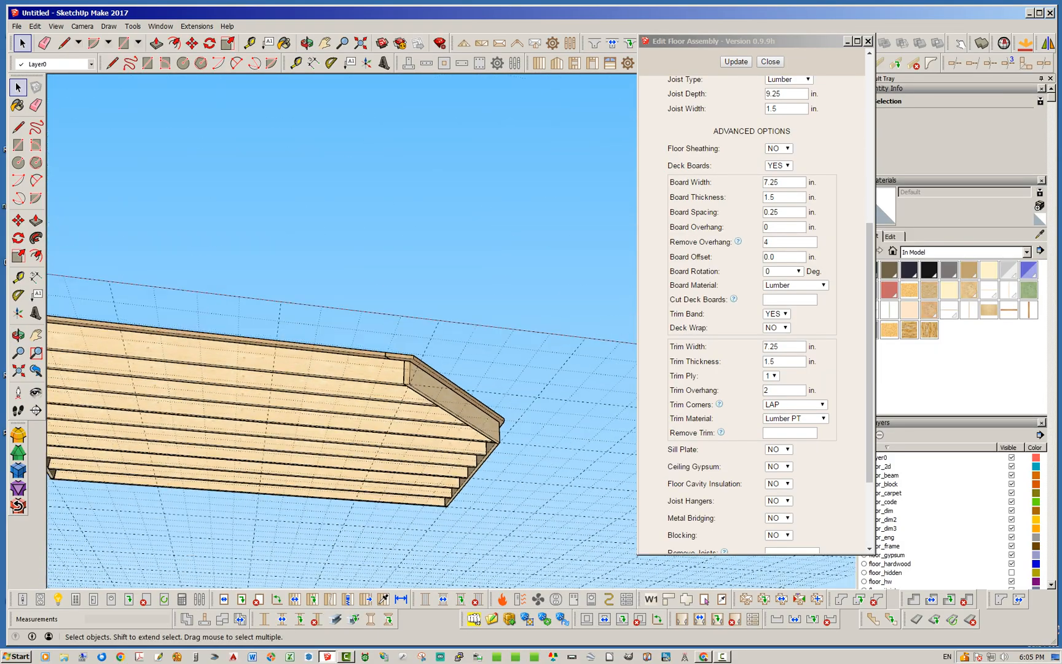
pyautogui.scroll(-4, 530, 468)
pyautogui.moveTo(530, 468); pyautogui.dragTo(504, 548, button='middle')
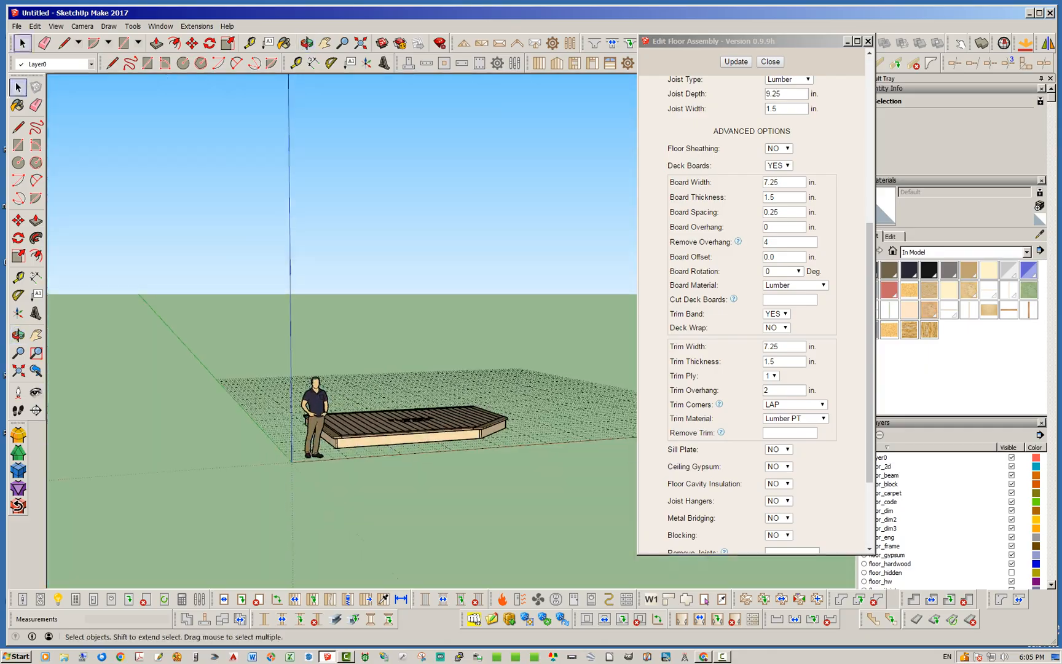
# Step: Examine the trim band from above around the deck, comparing its overhang at the corners and edges
pyautogui.moveTo(430, 345); pyautogui.dragTo(430, 461, button='middle')
pyautogui.moveTo(504, 393); pyautogui.dragTo(289, 363, button='middle')
pyautogui.scroll(6, 450, 368)
pyautogui.scroll(4, 408, 415)
pyautogui.moveTo(409, 393); pyautogui.dragTo(431, 369, button='middle')
pyautogui.scroll(-3, 462, 486)
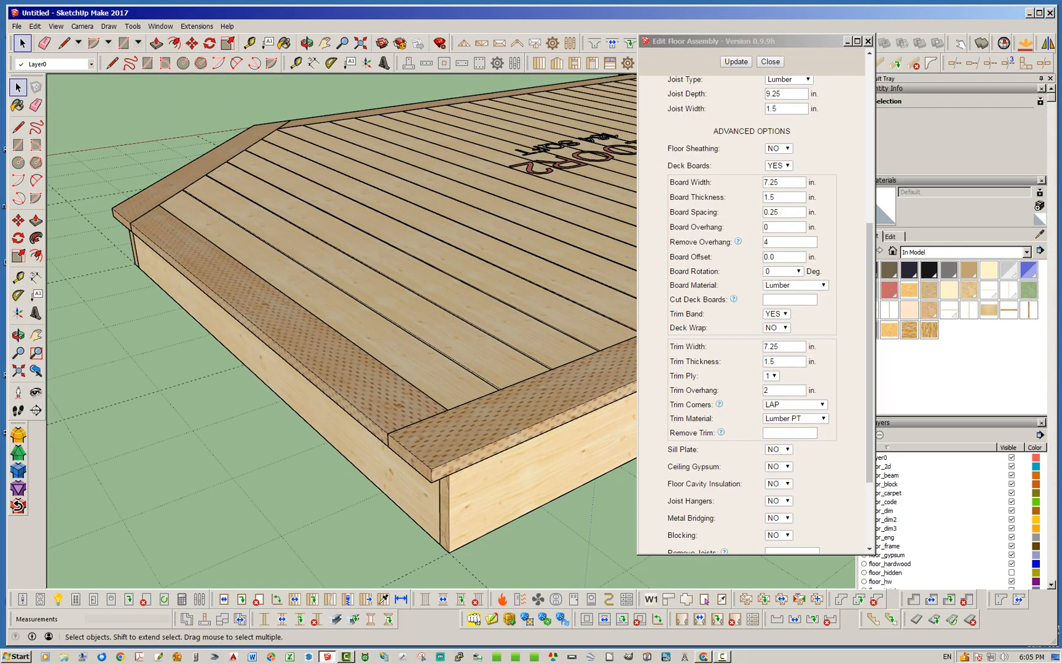
pyautogui.moveTo(394, 393); pyautogui.dragTo(504, 412, button='middle')
pyautogui.moveTo(431, 400); pyautogui.dragTo(510, 369, button='middle')
pyautogui.scroll(-4, 495, 449)
pyautogui.moveTo(289, 394); pyautogui.dragTo(481, 403, button='middle')
pyautogui.scroll(-3, 386, 400)
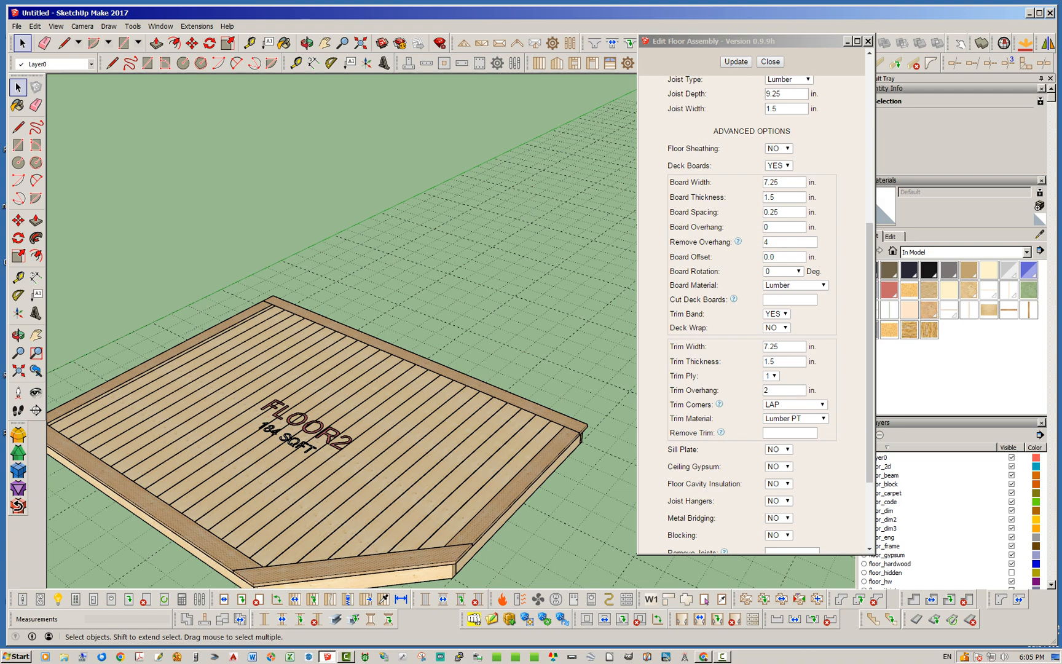
pyautogui.moveTo(481, 404)
pyautogui.mouseDown(button='middle')
pyautogui.moveTo(419, 440)
pyautogui.moveTo(468, 417)
pyautogui.mouseUp(button='middle')
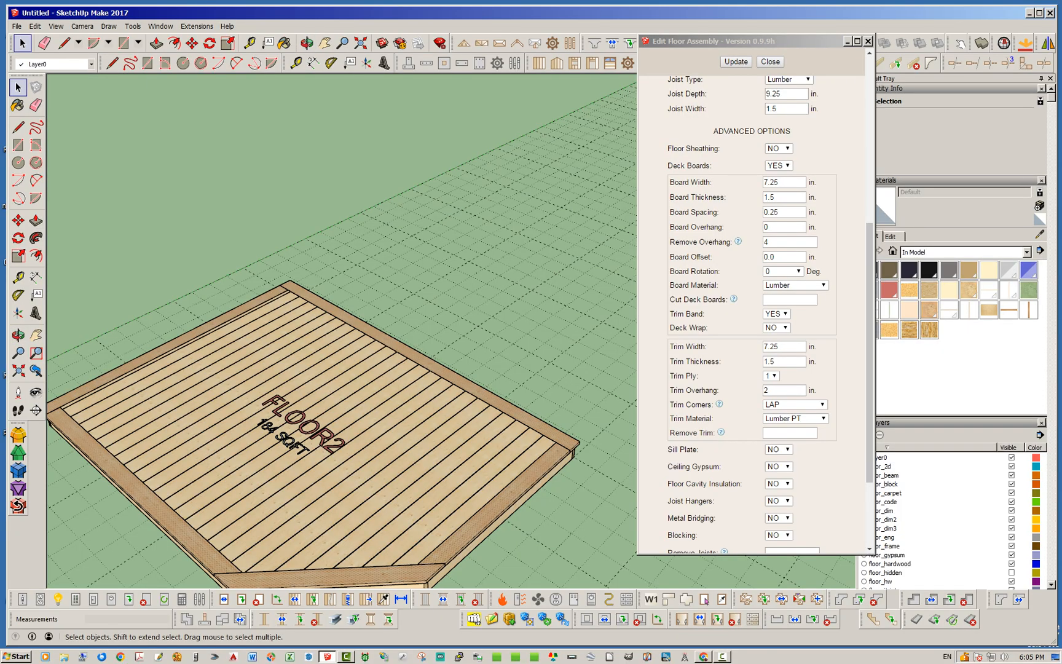
# Step: Set the Remove Trim value to 4, update the floor assembly and check the edge without trim
pyautogui.click(766, 432)
pyautogui.write('4')
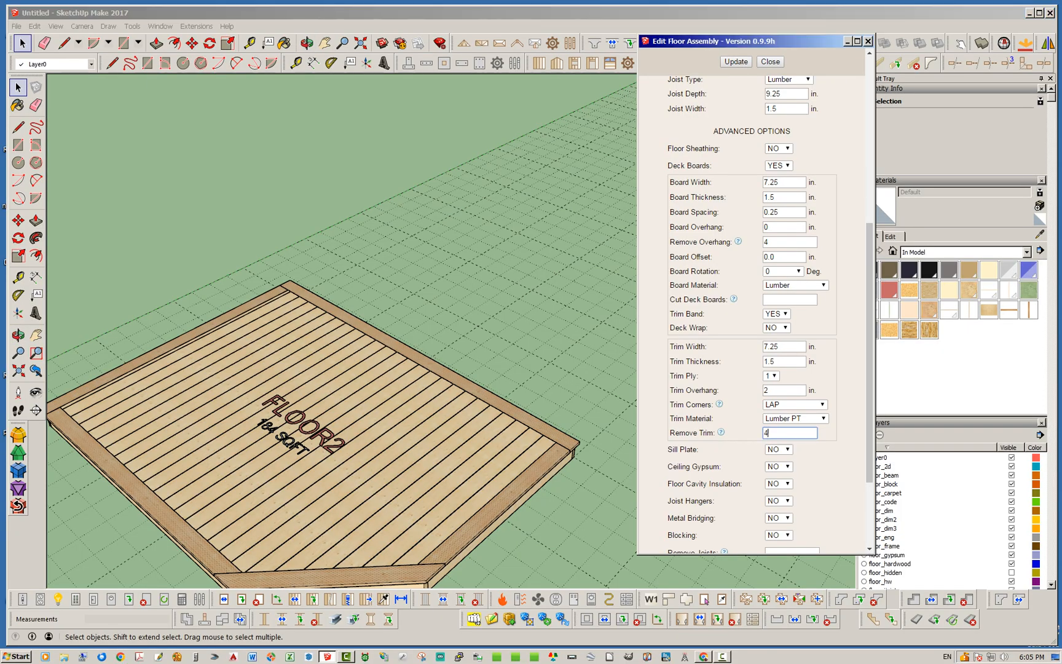
pyautogui.press('Return')
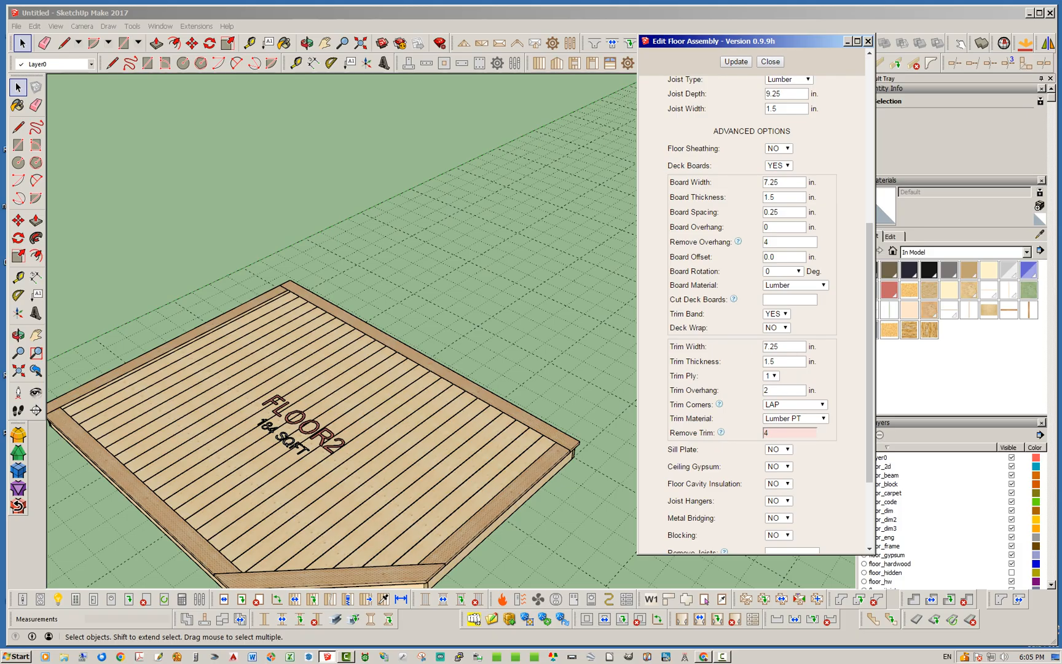
pyautogui.click(735, 62)
pyautogui.moveTo(522, 400); pyautogui.dragTo(430, 424, button='middle')
pyautogui.scroll(2, 431, 425)
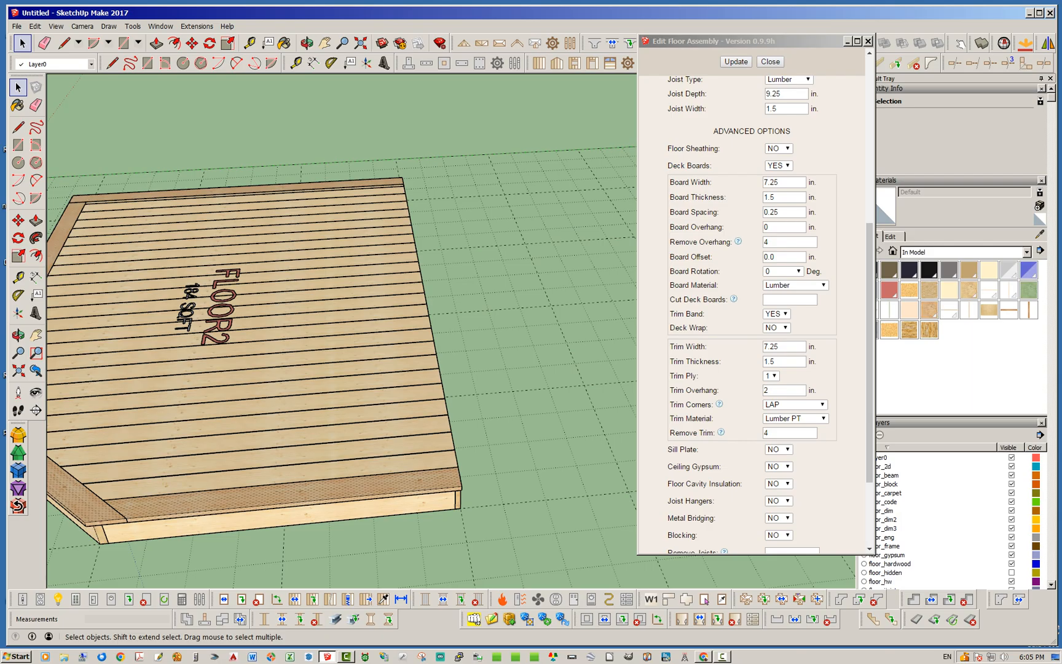
# Step: Clear the deck boards' Remove Overhang value, update the floor assembly and inspect the untrimmed edge
pyautogui.doubleClick(771, 241)
pyautogui.press('BackSpace')
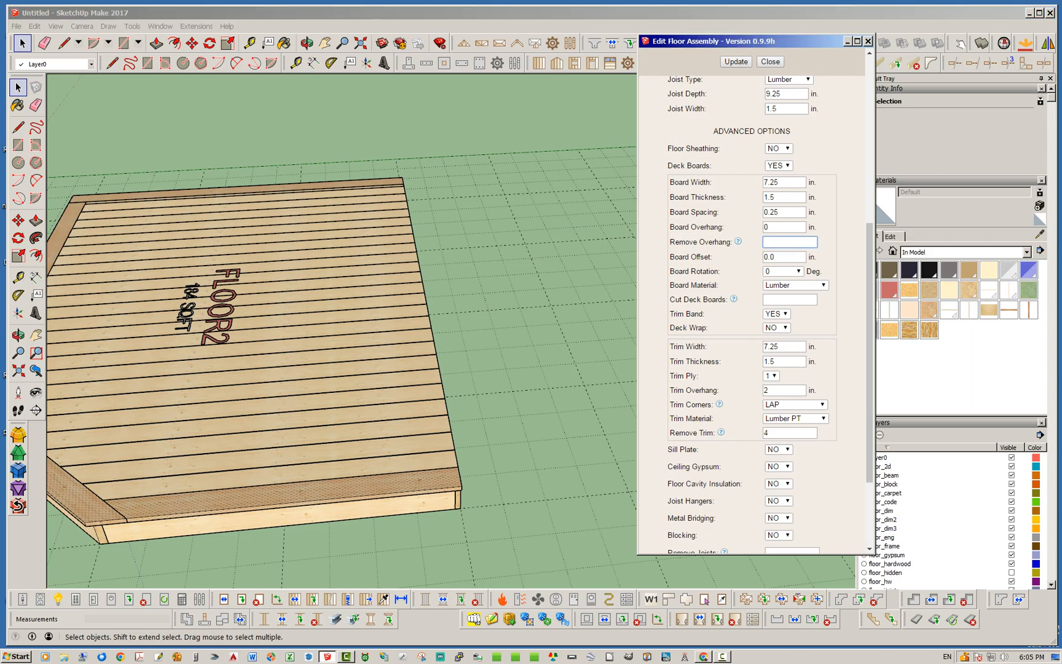
pyautogui.moveTo(430, 399); pyautogui.dragTo(264, 412, button='middle')
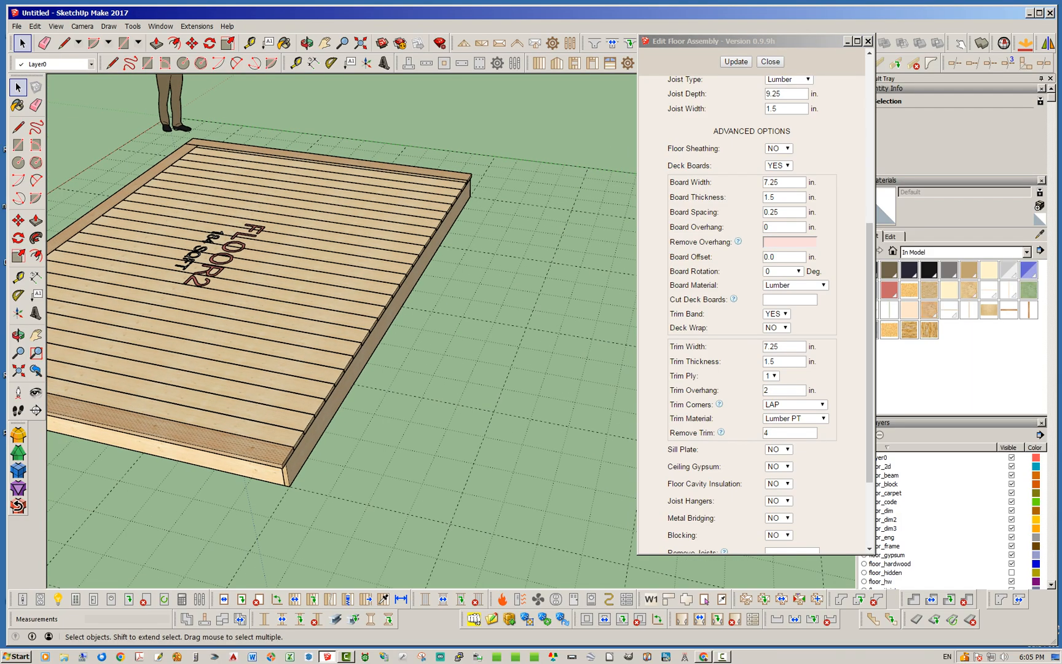
pyautogui.scroll(3, 264, 418)
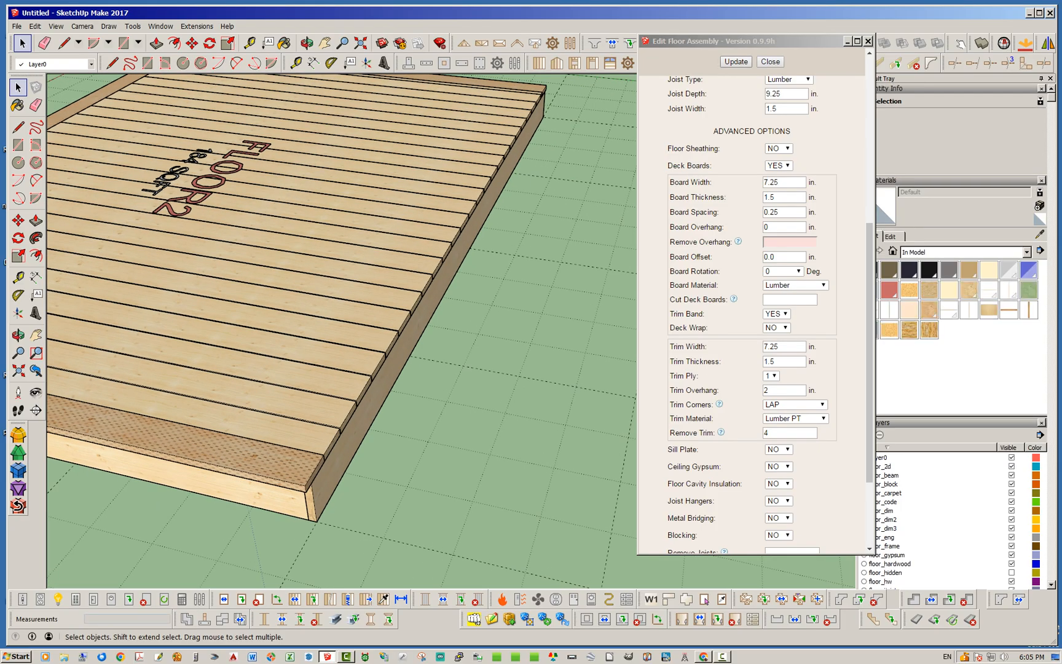
pyautogui.click(736, 62)
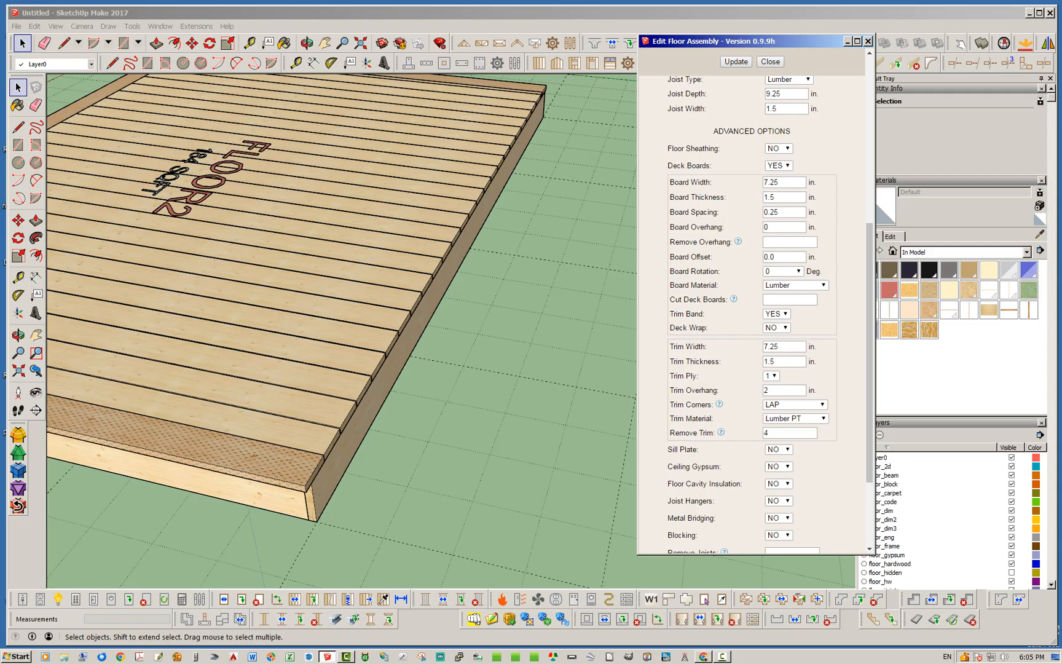
pyautogui.moveTo(369, 345)
pyautogui.mouseDown(button='middle')
pyautogui.moveTo(344, 339)
pyautogui.moveTo(357, 341)
pyautogui.mouseUp(button='middle')
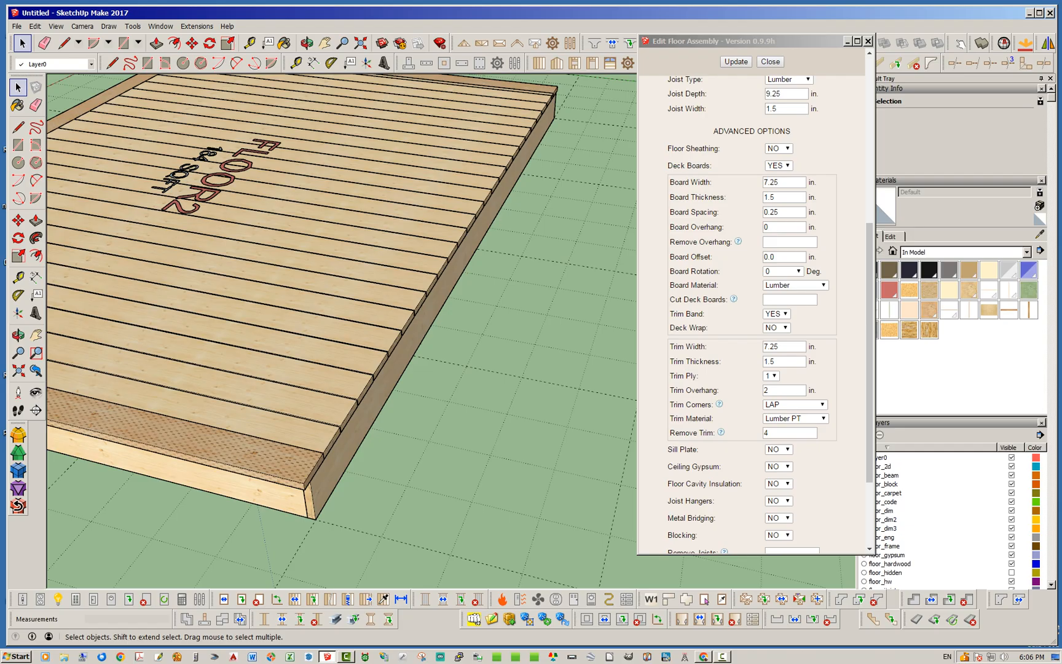
pyautogui.click(781, 242)
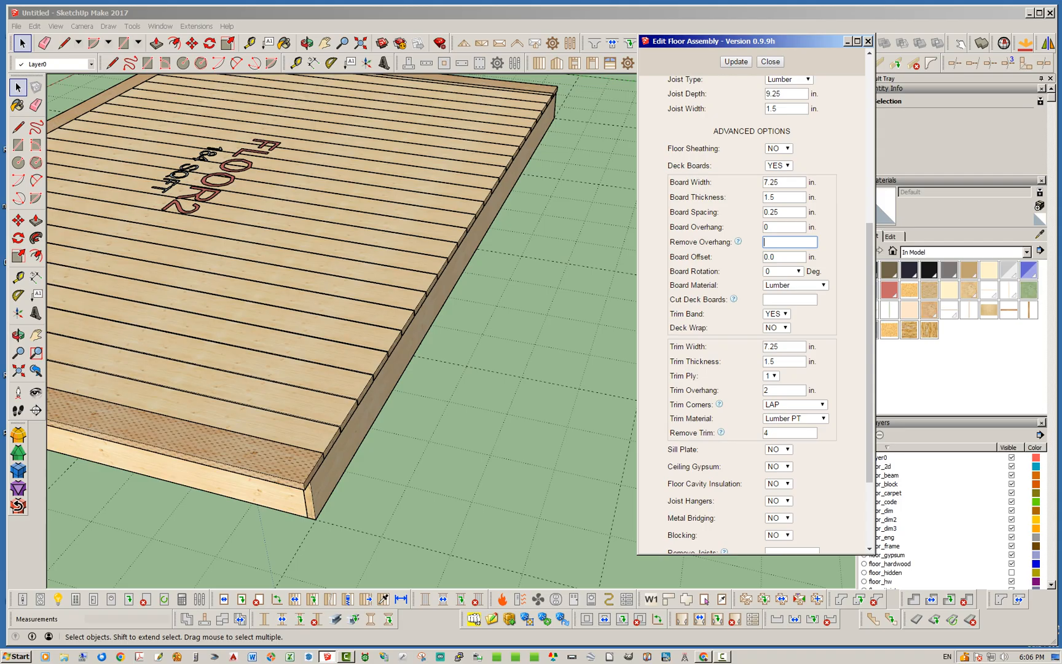
pyautogui.moveTo(289, 332); pyautogui.dragTo(467, 338, button='middle')
pyautogui.scroll(-3, 400, 307)
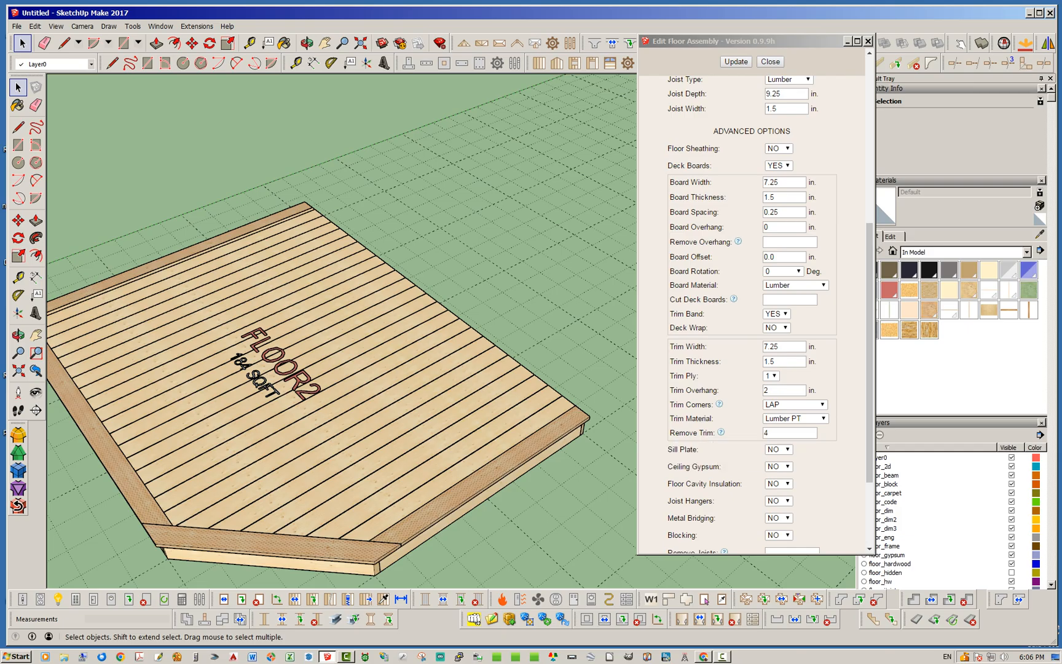
# Step: Clear the Remove Trim value, set Remove Overhang back to 4 and update the floor assembly
pyautogui.moveTo(776, 433); pyautogui.dragTo(723, 432)
pyautogui.press('BackSpace')
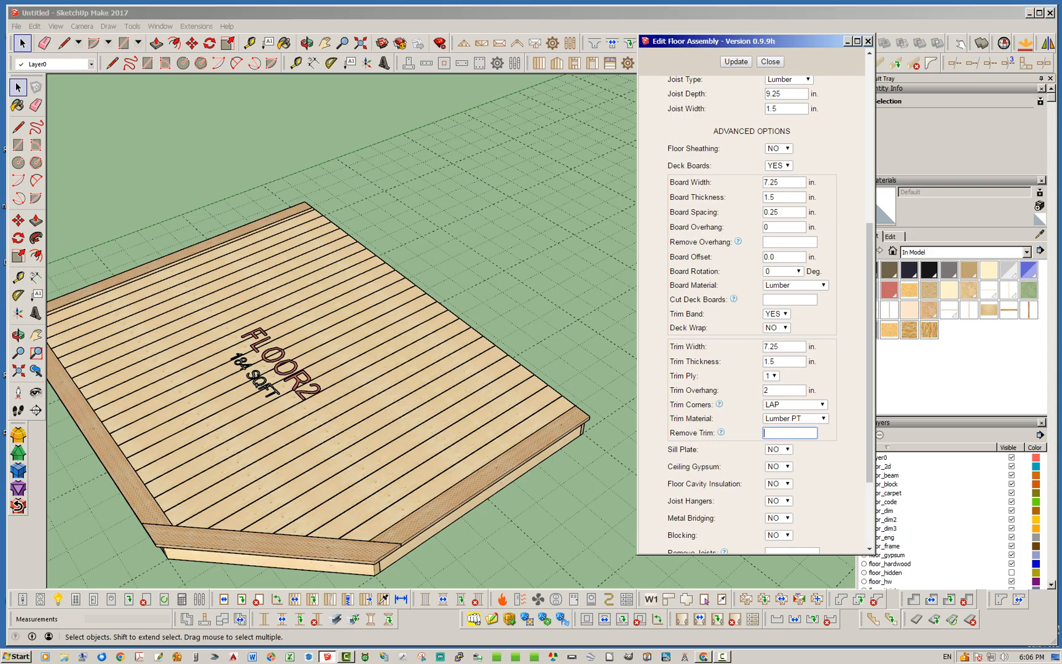
pyautogui.click(789, 242)
pyautogui.write('4')
pyautogui.click(736, 61)
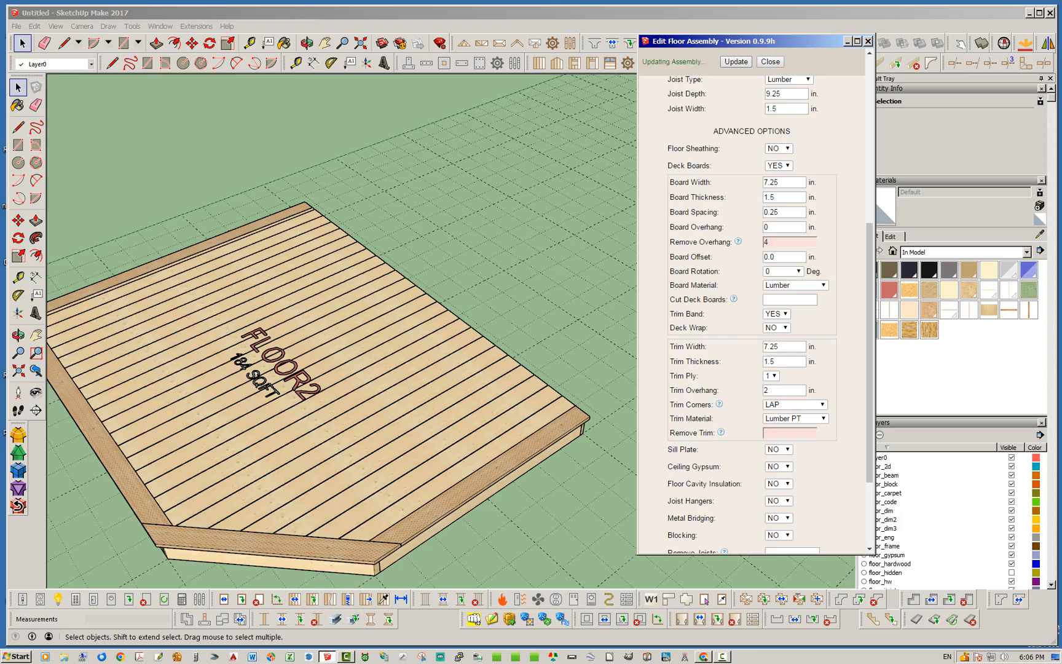
pyautogui.moveTo(430, 308)
pyautogui.mouseDown(button='middle')
pyautogui.moveTo(308, 289)
pyautogui.moveTo(302, 258)
pyautogui.moveTo(354, 274)
pyautogui.moveTo(400, 307)
pyautogui.moveTo(381, 142)
pyautogui.moveTo(454, 296)
pyautogui.moveTo(430, 303)
pyautogui.mouseUp(button='middle')
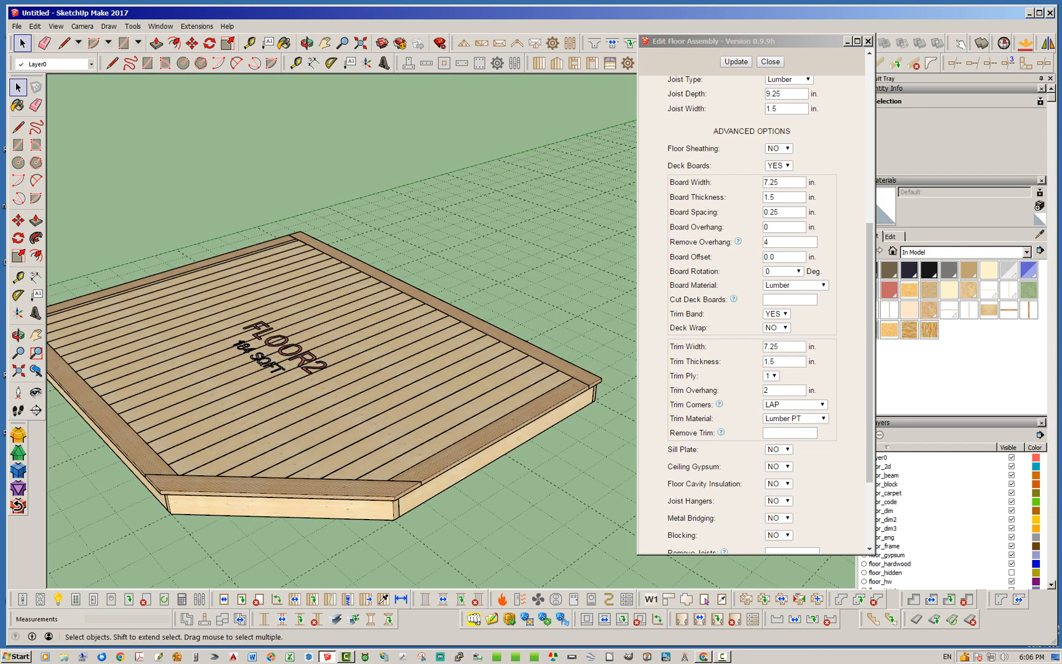
# Step: Set the Trim Ply to 2, update the floor assembly and check the doubled trim band's corners
pyautogui.click(771, 376)
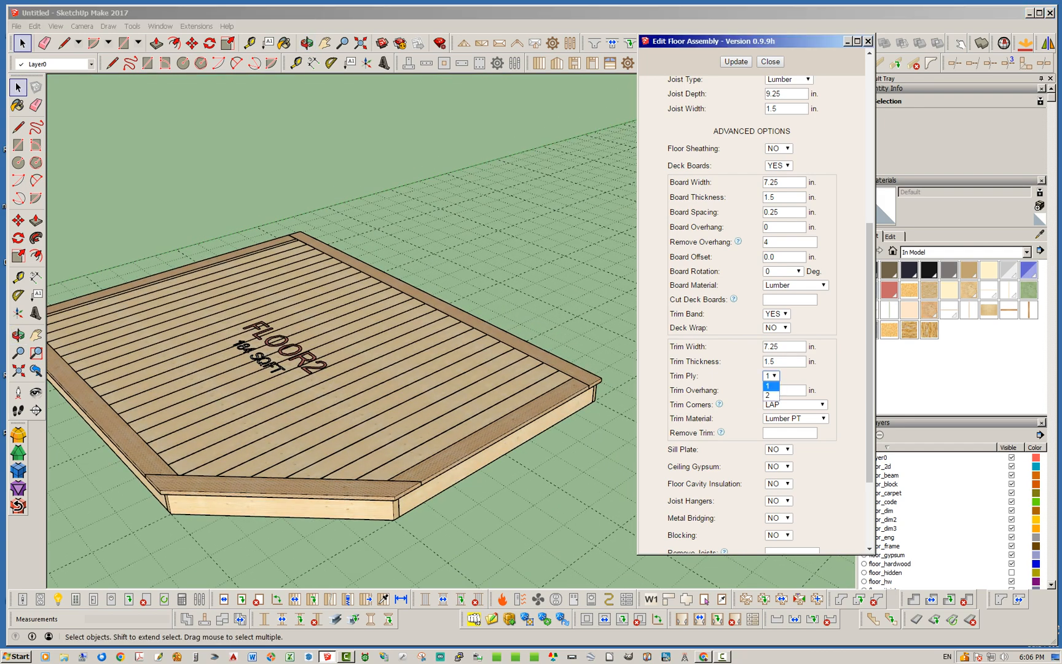
pyautogui.click(768, 396)
pyautogui.click(736, 62)
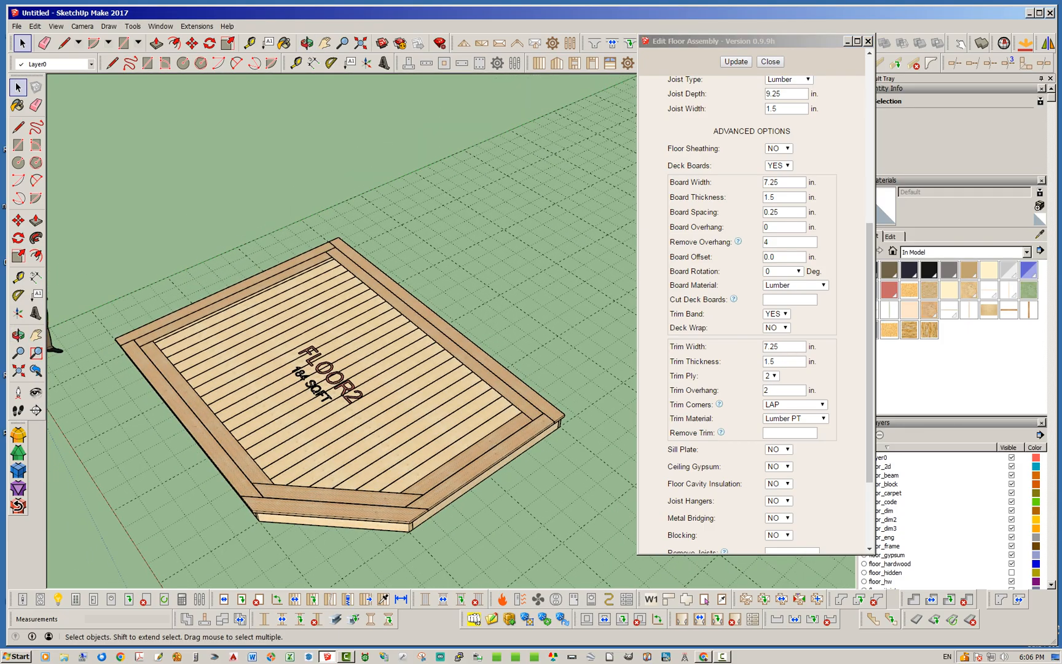
pyautogui.scroll(3, 344, 480)
pyautogui.scroll(3, 344, 479)
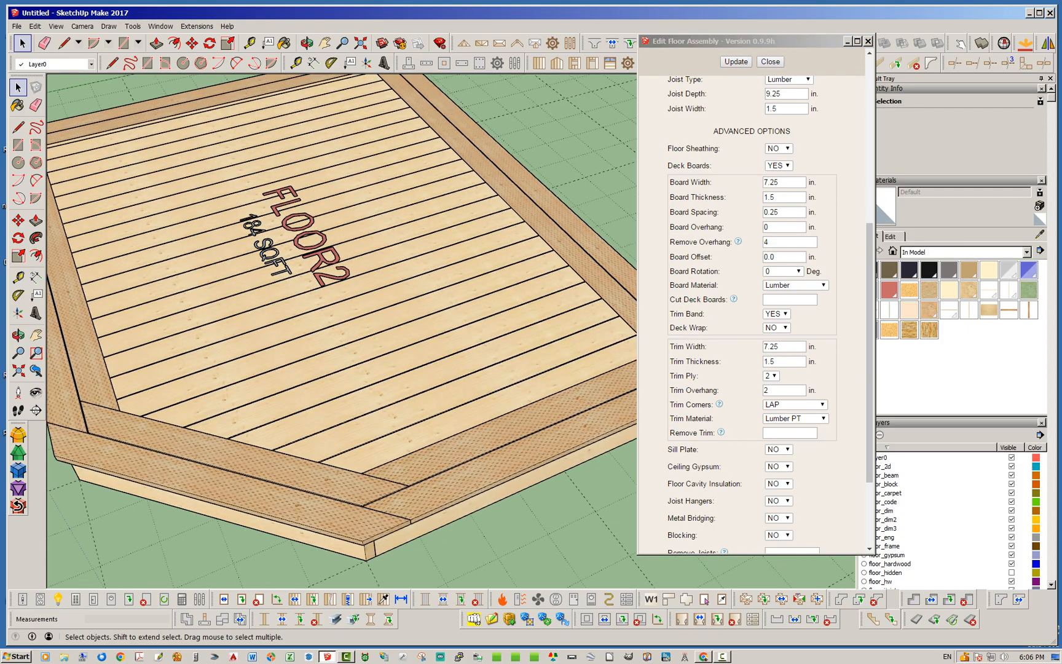
# Step: Set the trim band's corner style to MITER and update the floor assembly
pyautogui.click(795, 404)
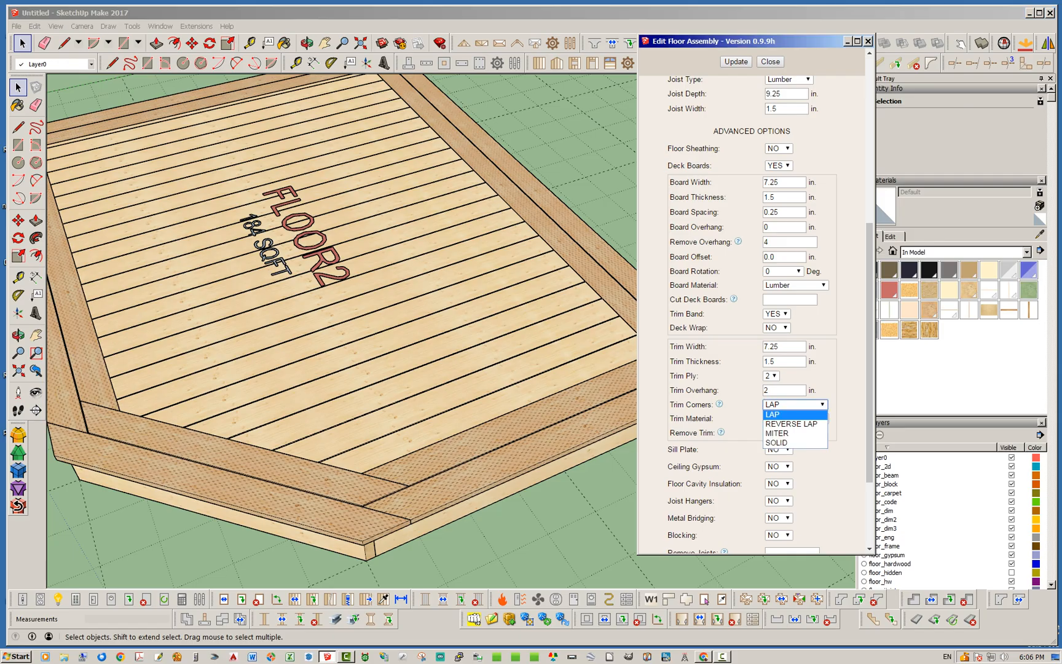
pyautogui.click(793, 434)
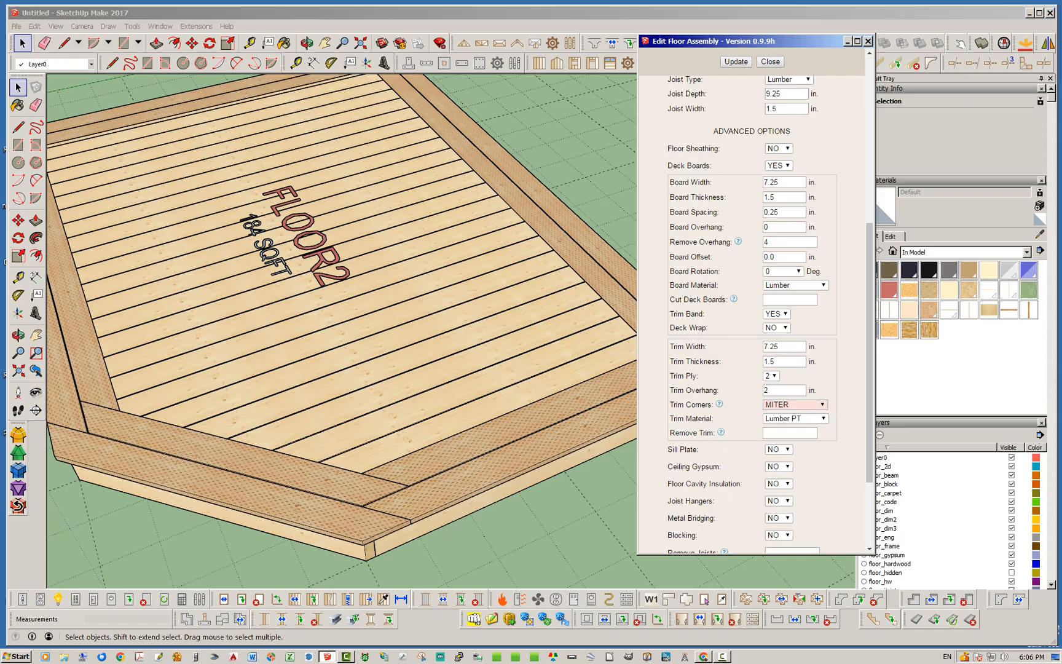
pyautogui.click(735, 61)
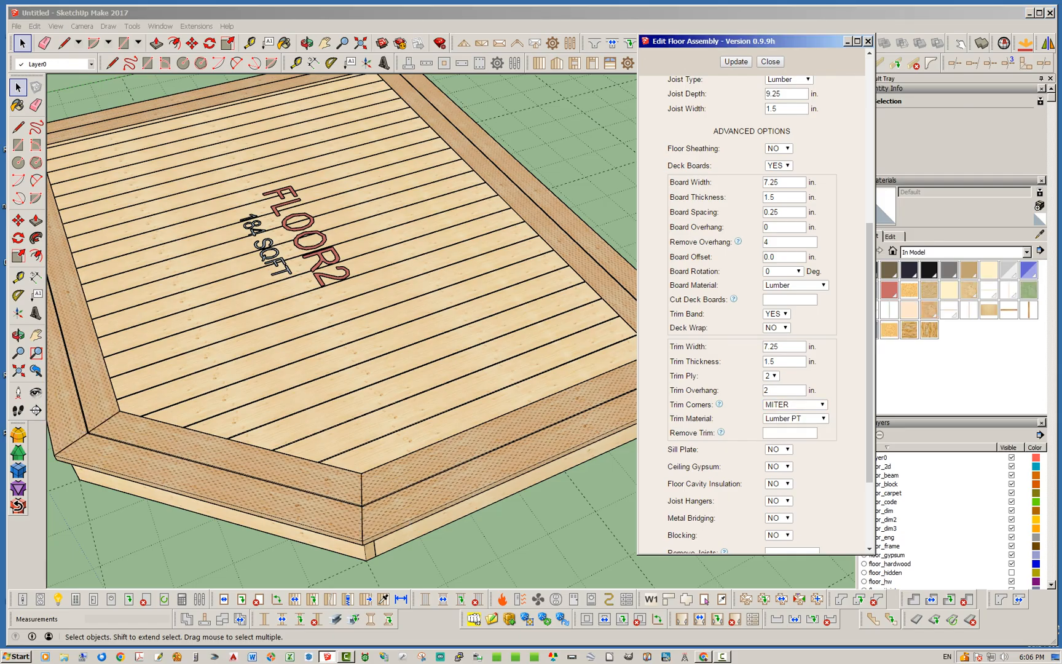
# Step: Examine the mitered joints of the two-ply trim band around the deck's corners
pyautogui.moveTo(345, 480); pyautogui.dragTo(424, 485, button='middle')
pyautogui.scroll(-3, 393, 431)
pyautogui.moveTo(393, 430); pyautogui.dragTo(289, 424, button='middle')
pyautogui.scroll(4, 480, 344)
pyautogui.moveTo(479, 344); pyautogui.dragTo(326, 363, button='middle')
pyautogui.moveTo(393, 430); pyautogui.dragTo(430, 425, button='middle')
pyautogui.scroll(-2, 541, 510)
pyautogui.scroll(3, 591, 544)
pyautogui.scroll(-3, 590, 544)
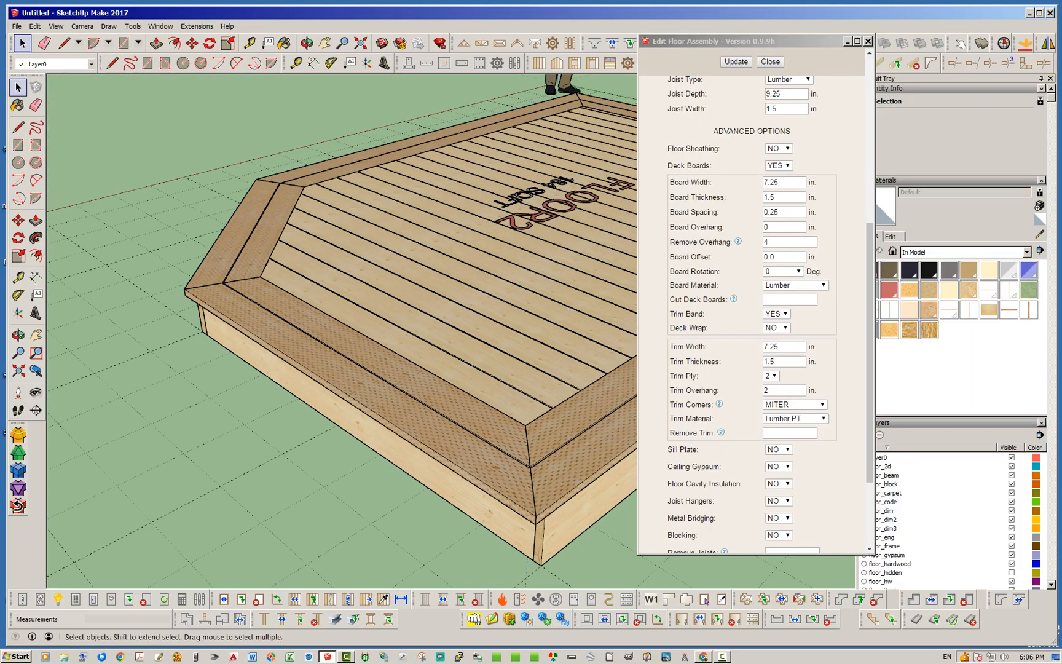
pyautogui.moveTo(369, 344); pyautogui.dragTo(412, 402, button='middle')
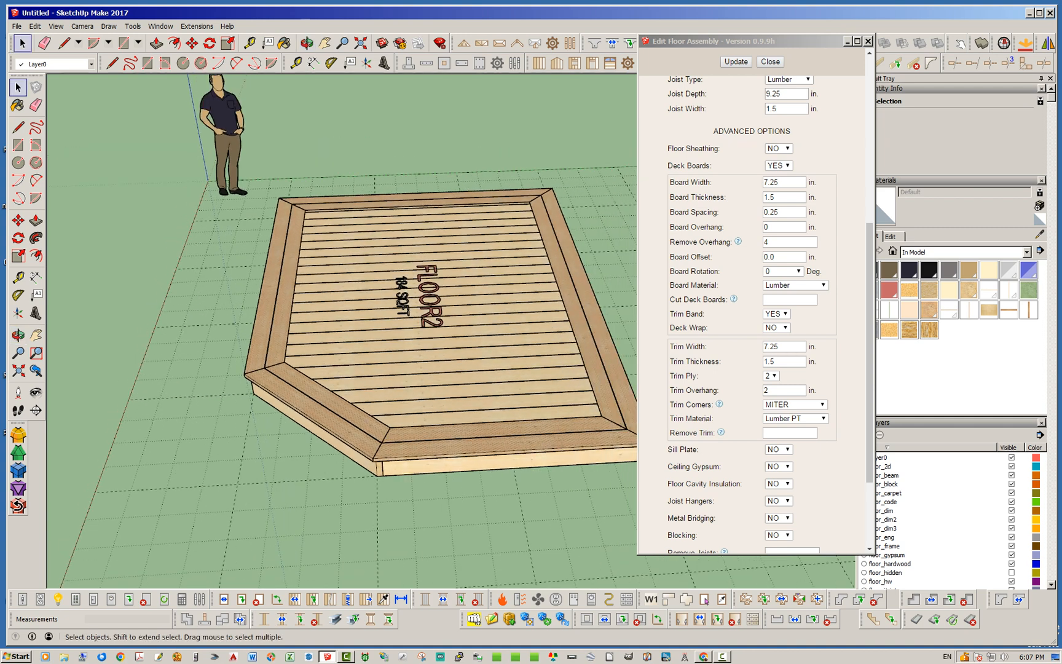
# Step: Set the deck boards' Remove Overhang value to 4,5, update the floor assembly and check the affected edges
pyautogui.click(776, 241)
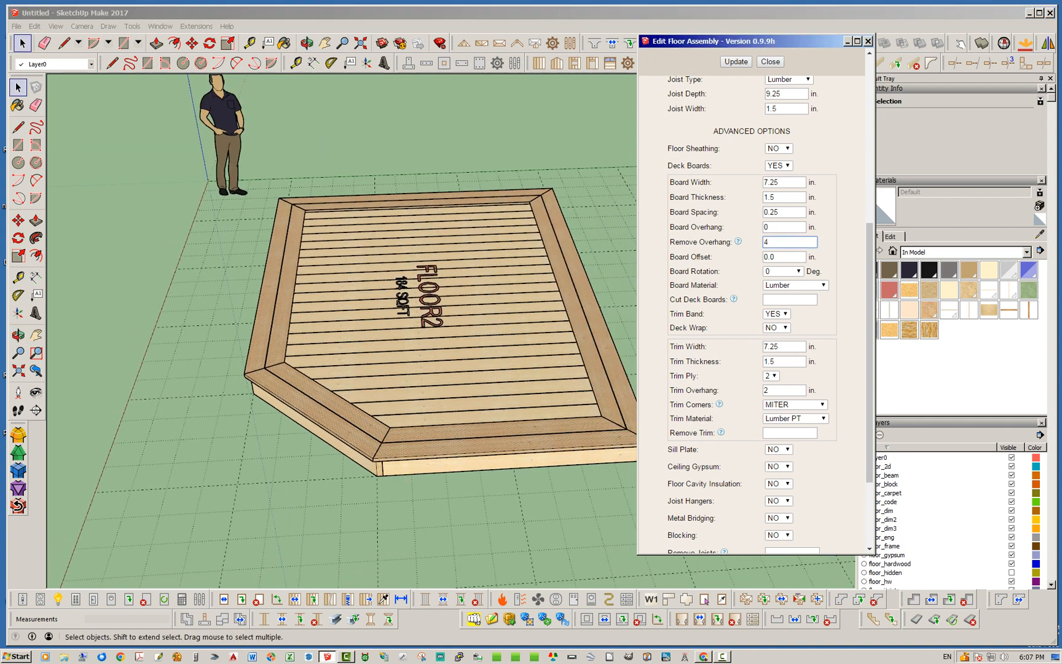
pyautogui.write('.5')
pyautogui.click(736, 62)
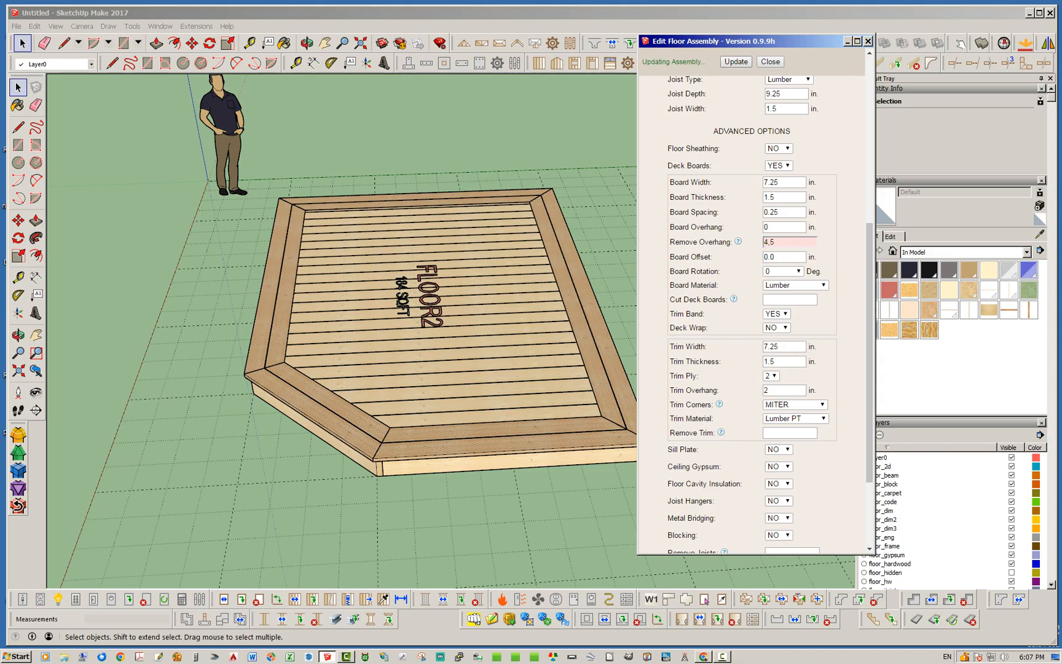
pyautogui.moveTo(233, 332); pyautogui.dragTo(424, 348, button='middle')
pyautogui.scroll(3, 424, 348)
pyautogui.scroll(5, 295, 369)
pyautogui.moveTo(344, 381); pyautogui.dragTo(132, 430, button='middle')
pyautogui.scroll(-5, 363, 394)
pyautogui.scroll(-2, 345, 431)
pyautogui.scroll(-4, 132, 430)
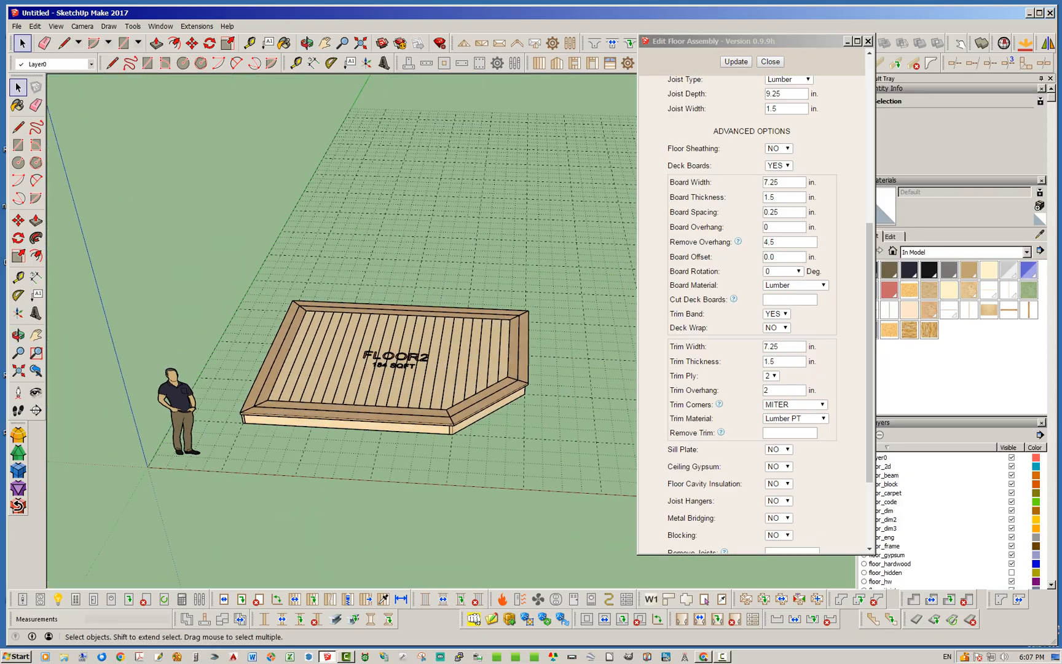
# Step: Set the Remove Trim value to 4,5 and update the floor assembly
pyautogui.click(780, 433)
pyautogui.write('4,5')
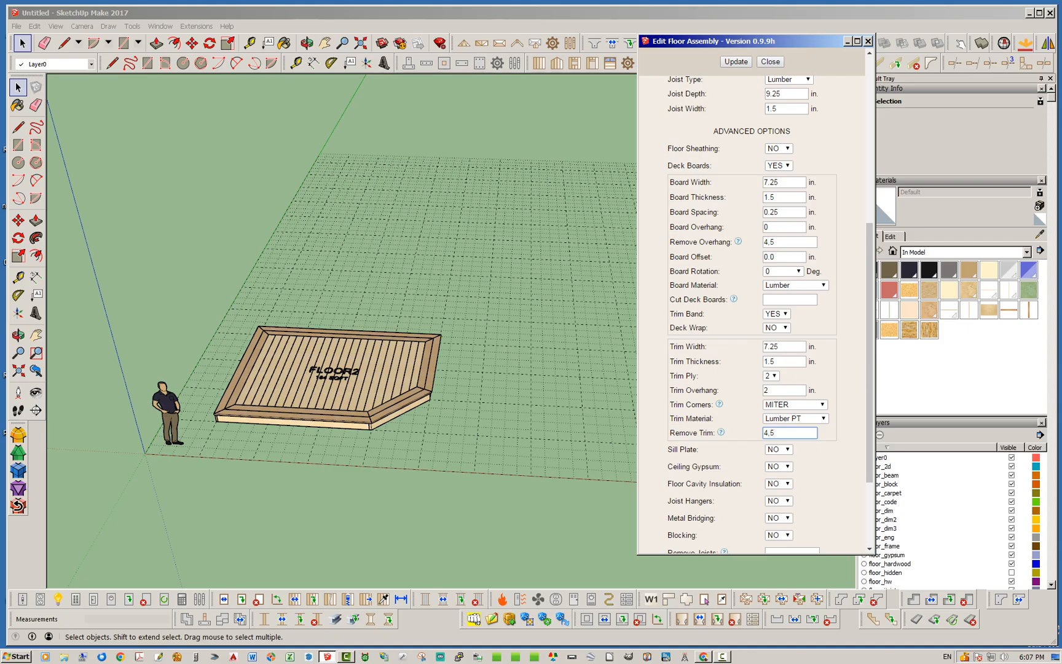
pyautogui.click(736, 62)
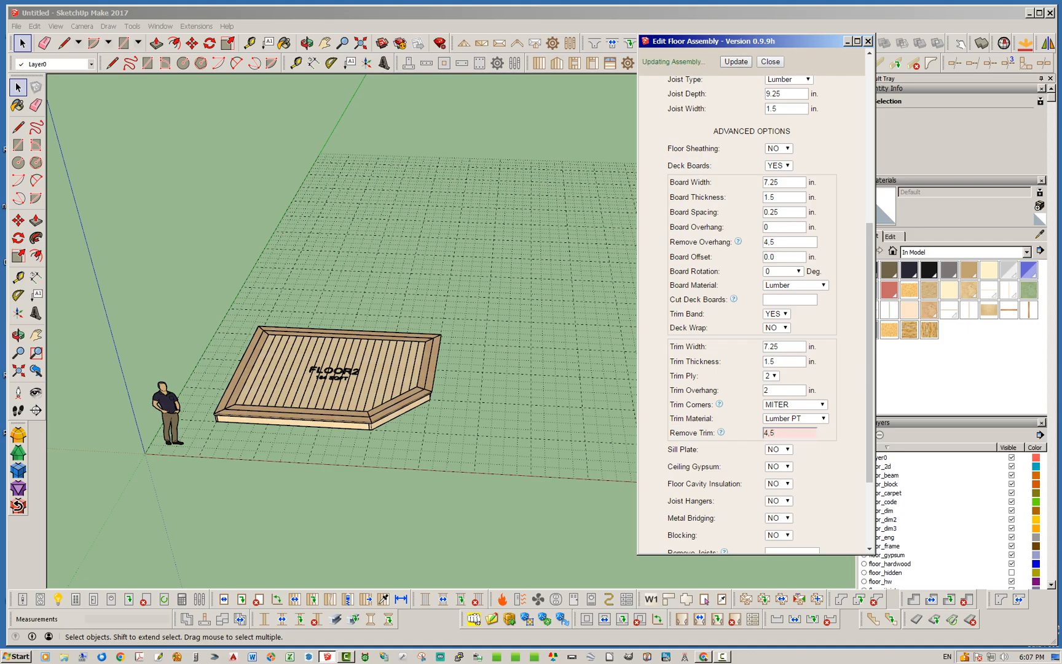
# Step: Examine the deck edges without trim and the trim band ends on the remaining sides
pyautogui.moveTo(344, 375)
pyautogui.mouseDown(button='middle')
pyautogui.moveTo(360, 393)
pyautogui.moveTo(504, 332)
pyautogui.moveTo(424, 406)
pyautogui.moveTo(523, 394)
pyautogui.mouseUp(button='middle')
pyautogui.scroll(4, 424, 406)
pyautogui.scroll(3, 424, 418)
pyautogui.scroll(-4, 523, 393)
pyautogui.moveTo(345, 400); pyautogui.dragTo(458, 387, button='middle')
pyautogui.moveTo(369, 418); pyautogui.dragTo(473, 320, button='middle')
pyautogui.moveTo(276, 369)
pyautogui.mouseDown(button='middle')
pyautogui.moveTo(492, 369)
pyautogui.moveTo(467, 388)
pyautogui.moveTo(504, 369)
pyautogui.moveTo(615, 359)
pyautogui.moveTo(369, 369)
pyautogui.moveTo(332, 384)
pyautogui.moveTo(295, 443)
pyautogui.mouseUp(button='middle')
pyautogui.scroll(-1, 468, 388)
pyautogui.moveTo(369, 344)
pyautogui.mouseDown(button='middle')
pyautogui.moveTo(326, 381)
pyautogui.moveTo(286, 295)
pyautogui.moveTo(172, 246)
pyautogui.mouseUp(button='middle')
pyautogui.scroll(-2, 286, 295)
pyautogui.scroll(-2, 212, 287)
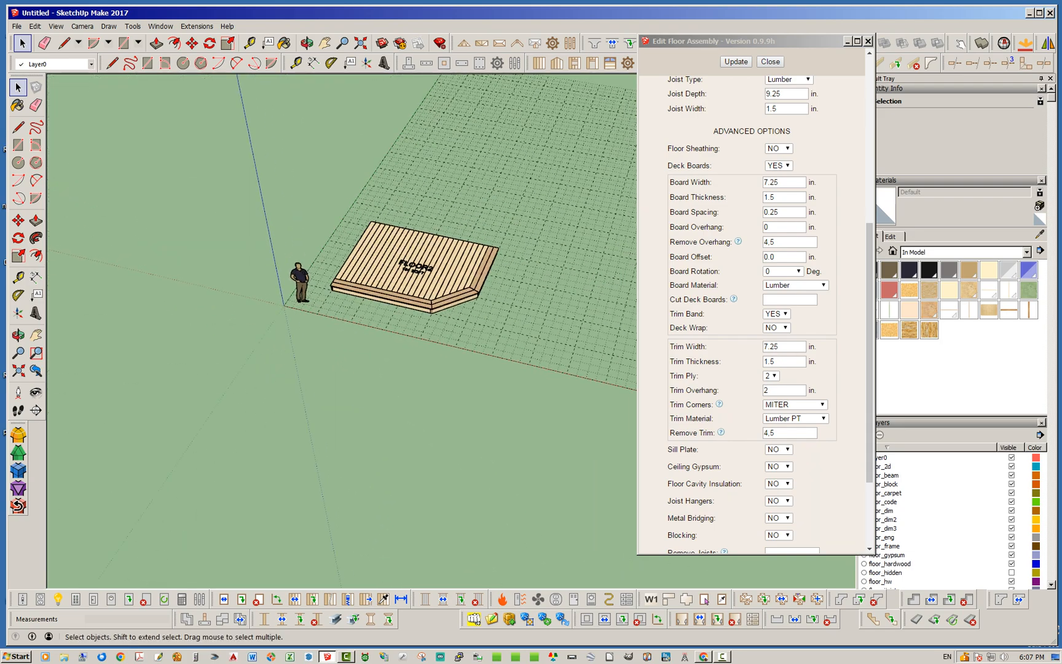
pyautogui.scroll(6, 445, 286)
pyautogui.moveTo(446, 286); pyautogui.dragTo(418, 286, button='middle')
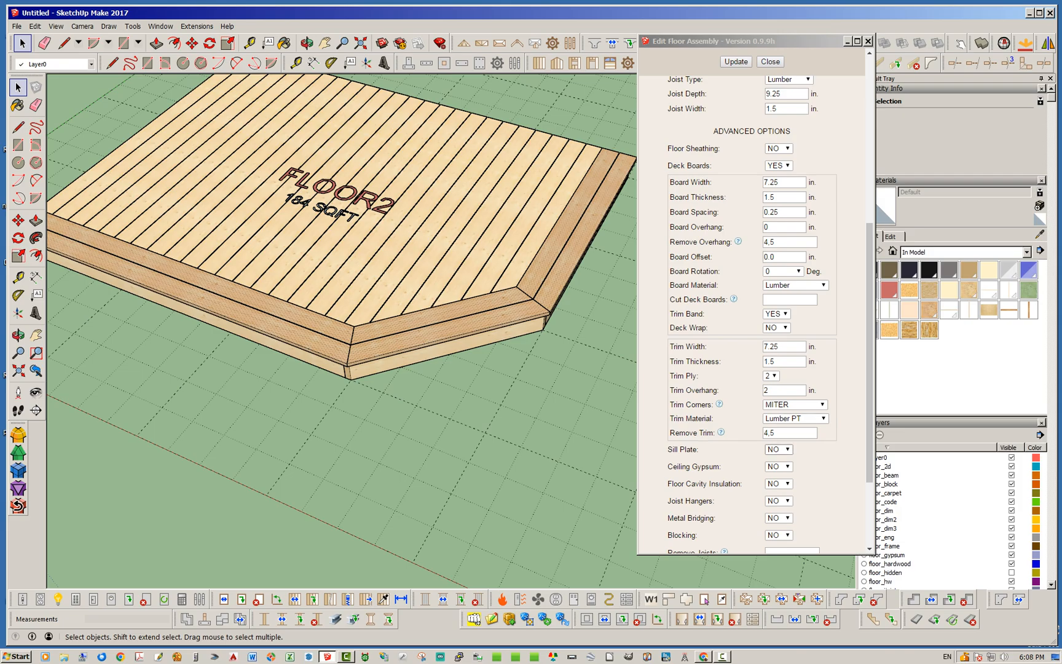
# Step: Clear the Remove Trim value and update the floor assembly to restore the full trim band
pyautogui.doubleClick(774, 433)
pyautogui.press('BackSpace')
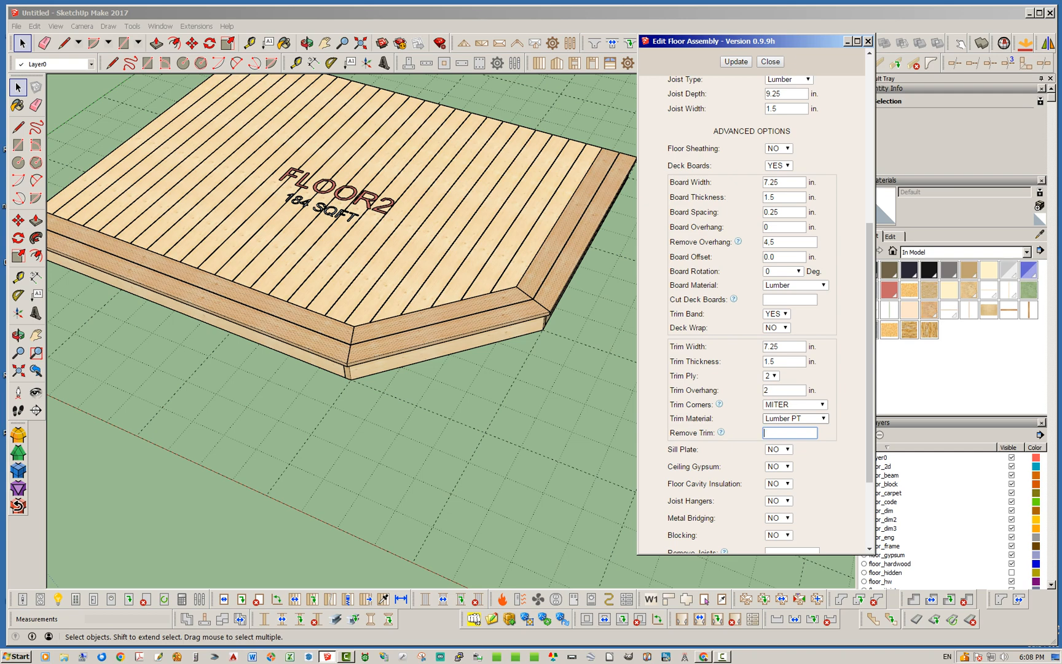
pyautogui.click(736, 62)
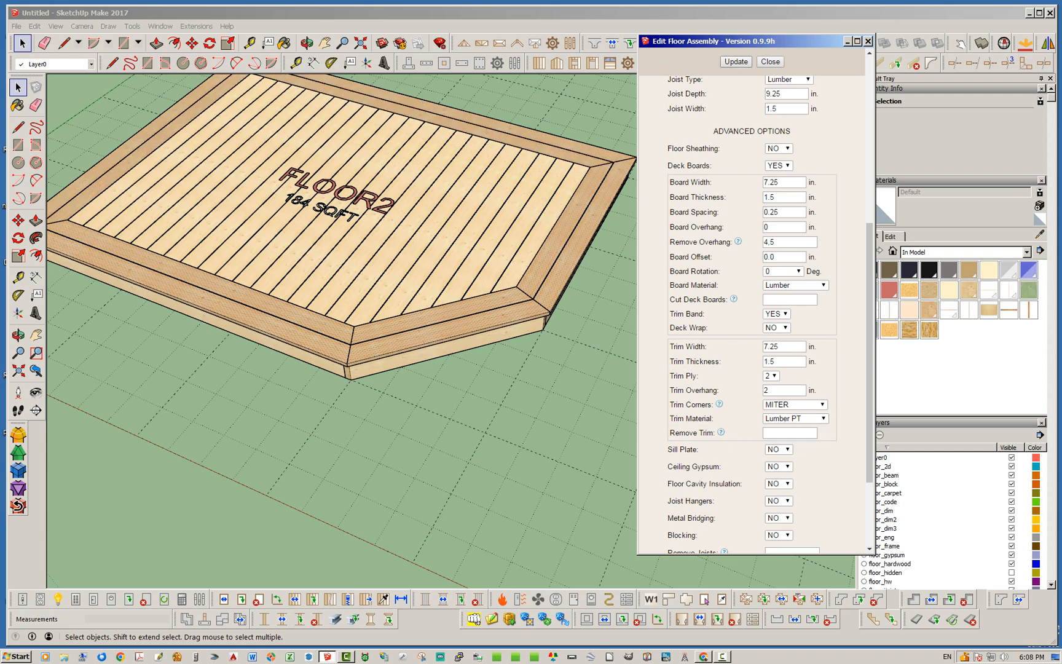
pyautogui.moveTo(369, 295); pyautogui.dragTo(449, 282, button='middle')
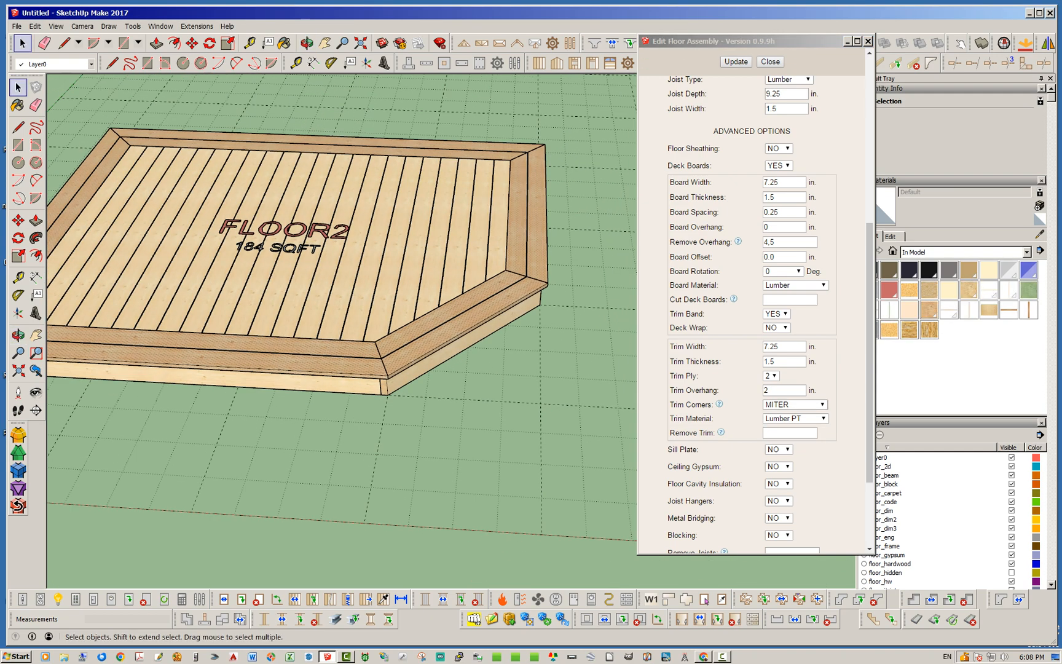
# Step: Clear the deck boards' Remove Overhang value and update the floor assembly
pyautogui.doubleClick(769, 242)
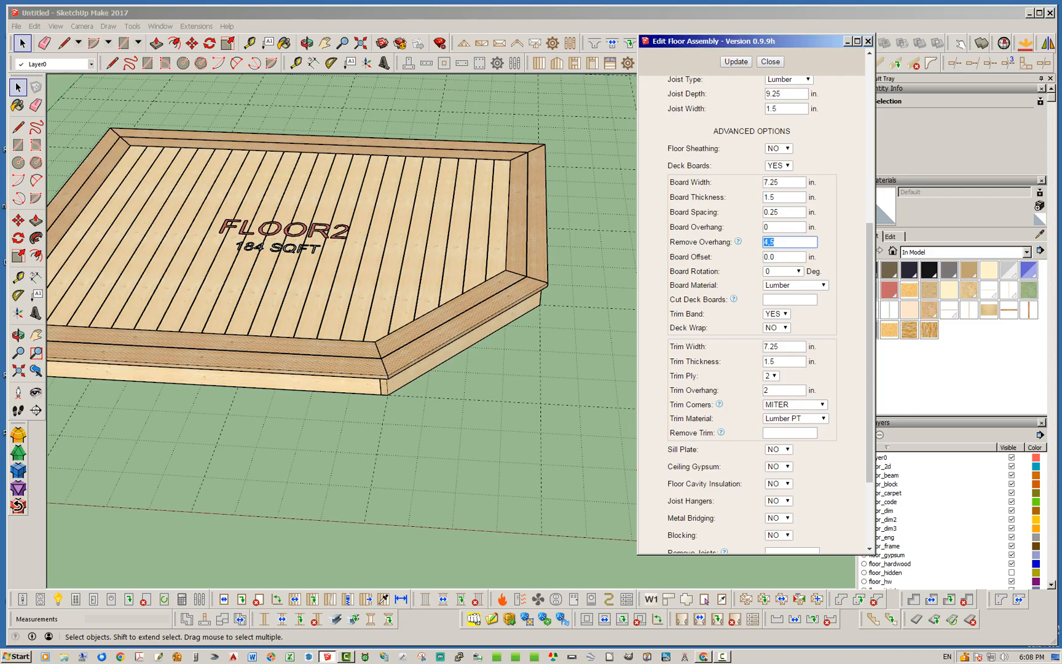
pyautogui.press('BackSpace')
pyautogui.click(735, 61)
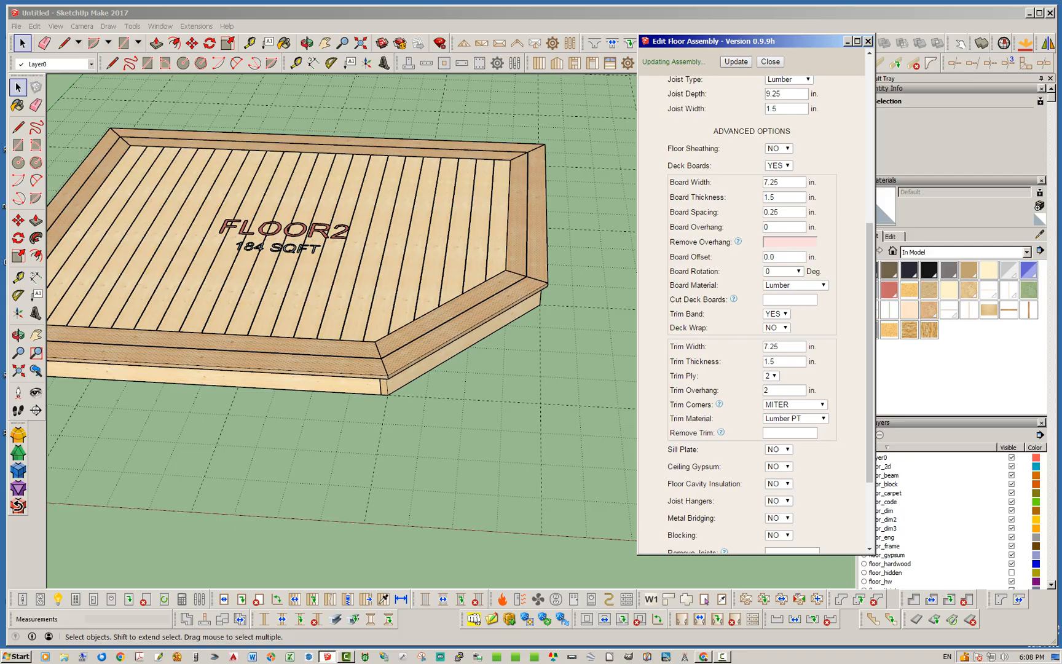
# Step: Examine the complete trim band from several sides of the deck, moving the floor settings window out of the way
pyautogui.moveTo(299, 299); pyautogui.dragTo(418, 286, button='middle')
pyautogui.moveTo(369, 332)
pyautogui.mouseDown(button='middle')
pyautogui.moveTo(400, 239)
pyautogui.moveTo(461, 274)
pyautogui.moveTo(375, 329)
pyautogui.moveTo(385, 342)
pyautogui.moveTo(344, 418)
pyautogui.moveTo(314, 406)
pyautogui.mouseUp(button='middle')
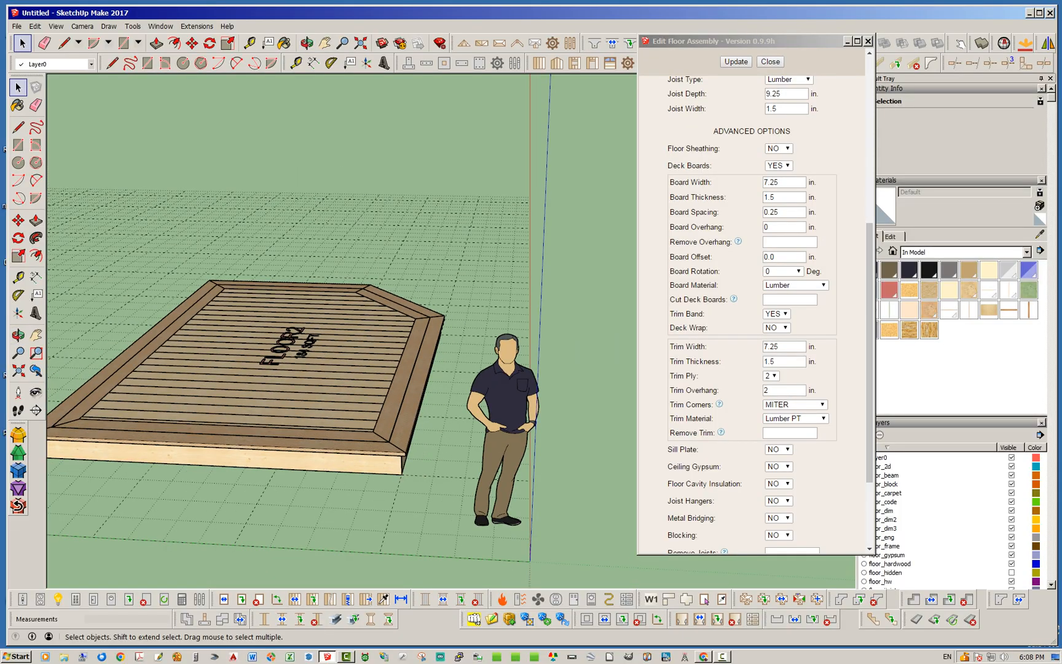
pyautogui.scroll(5, 308, 381)
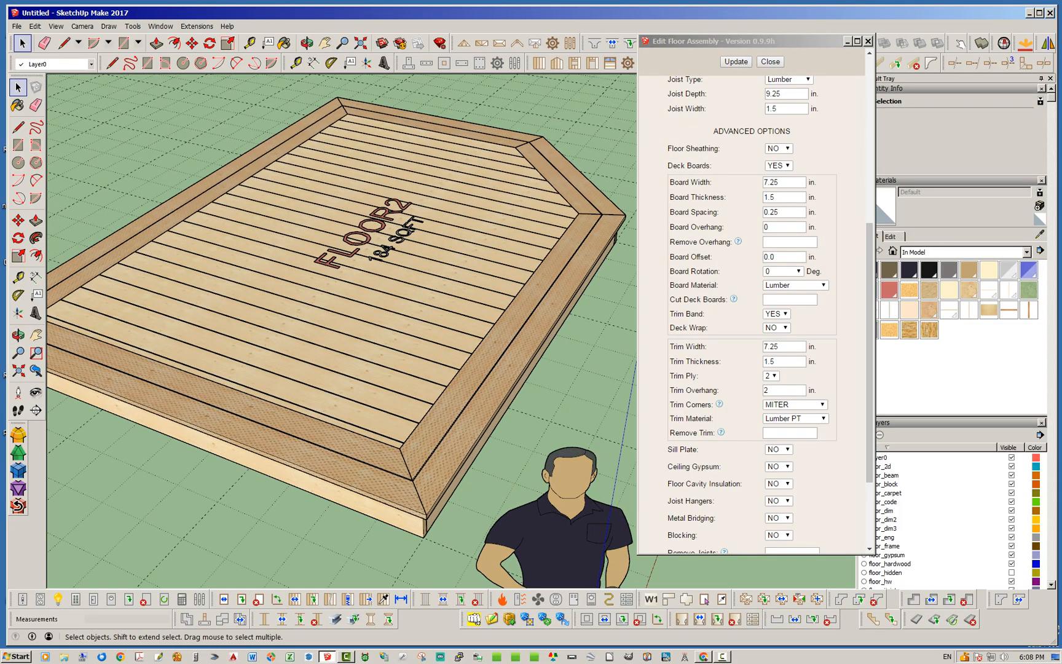
pyautogui.moveTo(431, 344); pyautogui.dragTo(184, 363, button='middle')
pyautogui.scroll(-3, 320, 357)
pyautogui.moveTo(332, 344); pyautogui.dragTo(301, 344, button='middle')
pyautogui.scroll(-2, 301, 344)
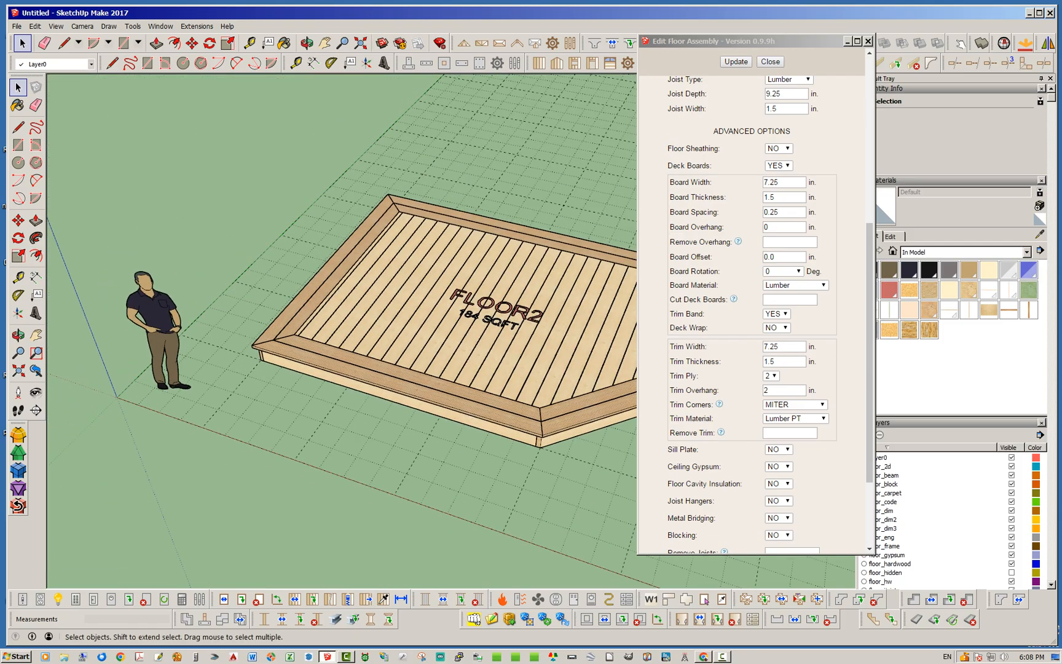
pyautogui.moveTo(394, 344); pyautogui.dragTo(332, 339, button='middle')
pyautogui.keyDown('shift'); pyautogui.moveTo(430, 335); pyautogui.dragTo(273, 335, button='middle'); pyautogui.keyUp('shift')
pyautogui.moveTo(738, 40); pyautogui.dragTo(867, 43)
pyautogui.moveTo(320, 344); pyautogui.dragTo(400, 332, button='middle')
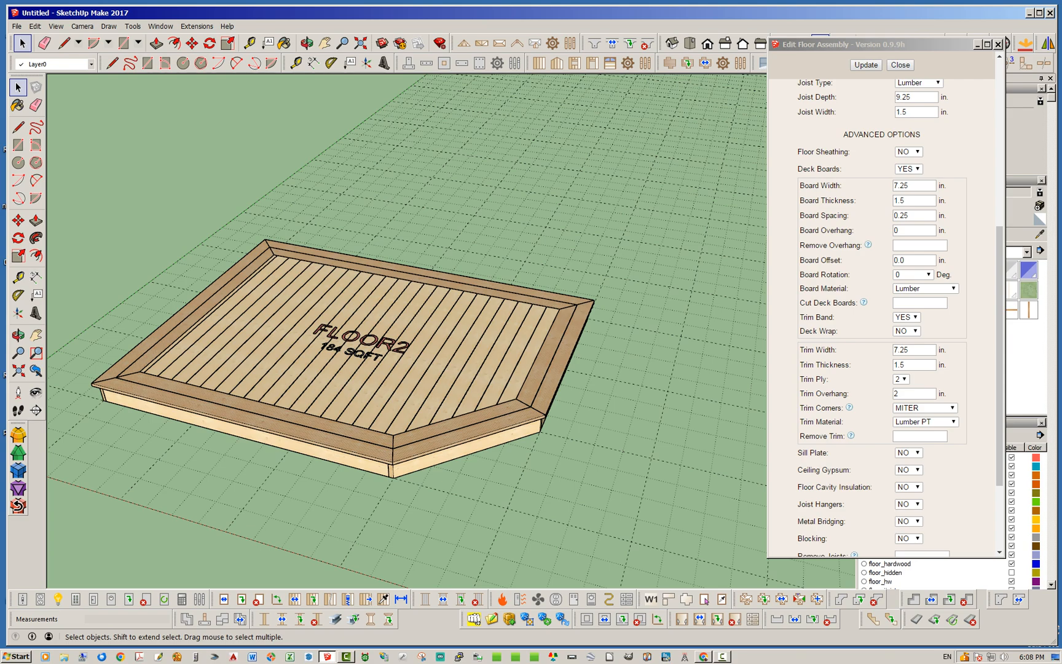
pyautogui.scroll(-1, 463, 357)
pyautogui.scroll(2, 373, 376)
pyautogui.moveTo(374, 376); pyautogui.dragTo(337, 397, button='middle')
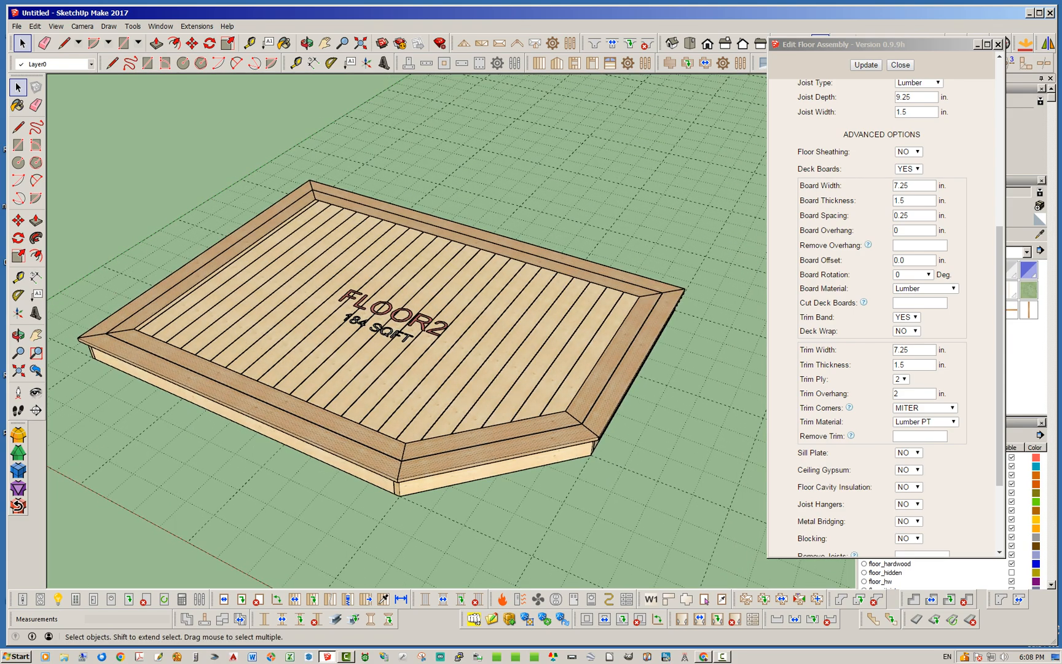
pyautogui.scroll(-2, 510, 372)
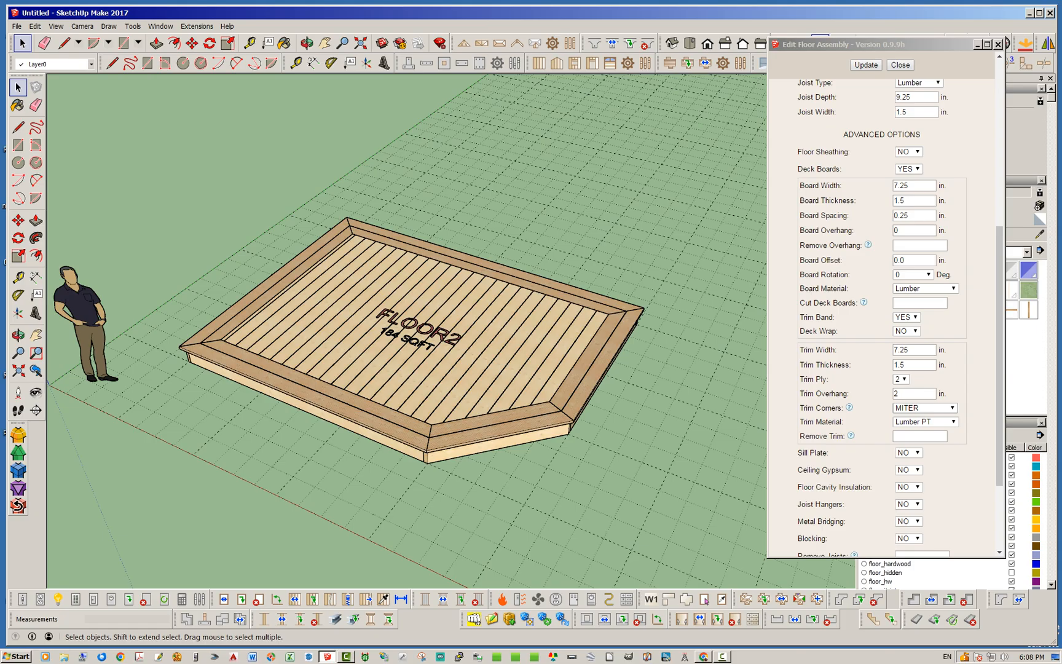
# Step: Set the trim band's corner style back to LAP, update the floor assembly and check the lapped corners
pyautogui.click(925, 408)
pyautogui.click(796, 424)
pyautogui.click(866, 64)
pyautogui.click(925, 407)
pyautogui.click(910, 418)
pyautogui.click(865, 64)
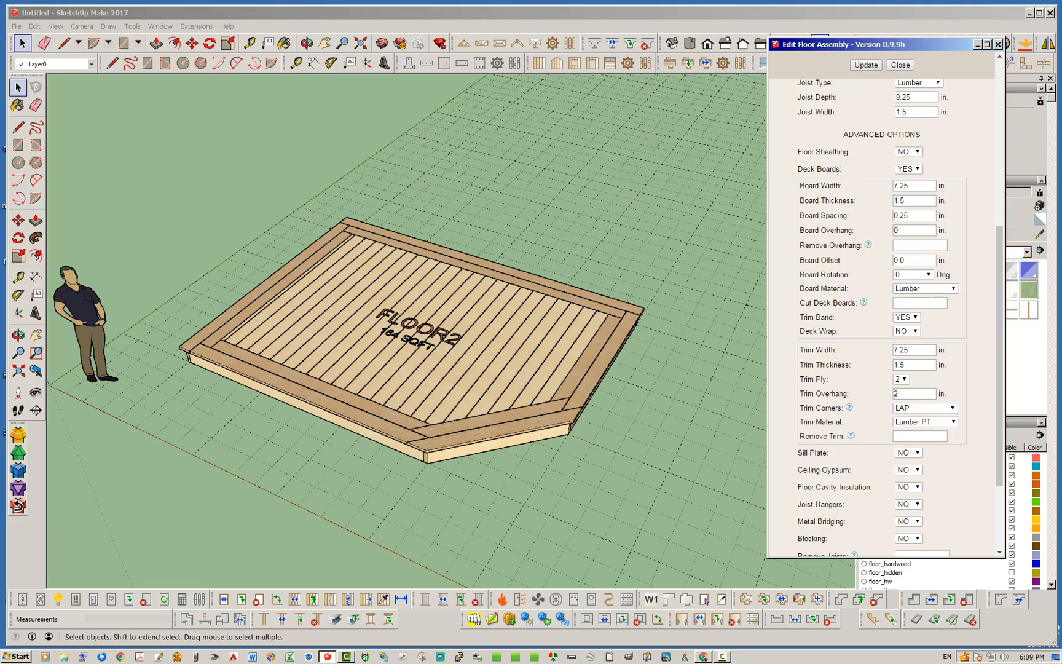
pyautogui.moveTo(467, 369); pyautogui.dragTo(394, 378, button='middle')
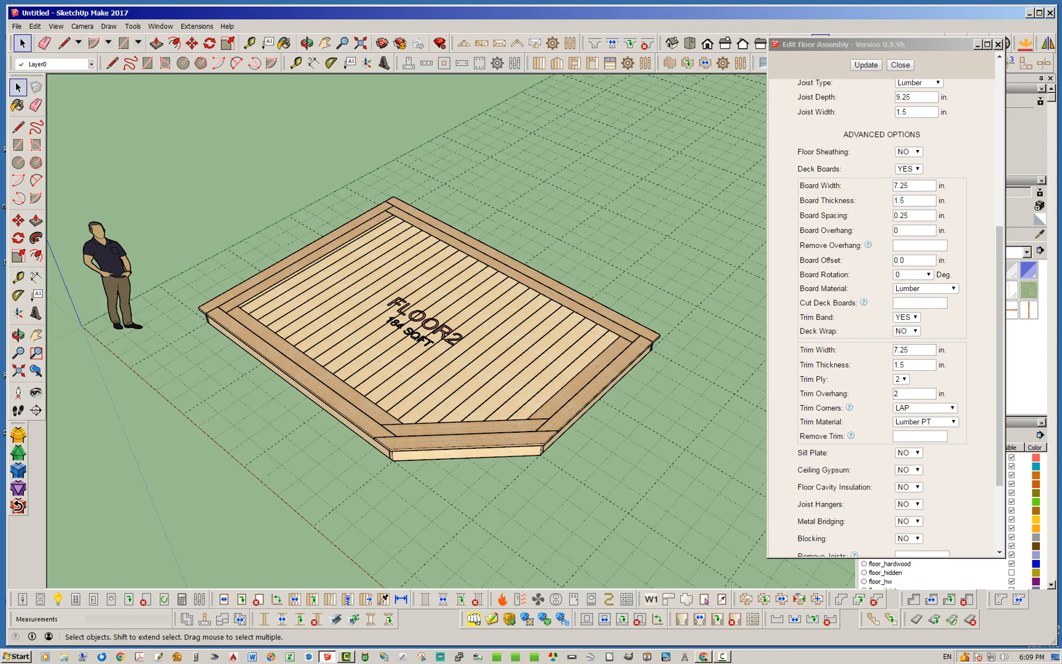
# Step: Turn on the Deck Wrap option and update the floor assembly
pyautogui.moveTo(999, 356); pyautogui.dragTo(1000, 190)
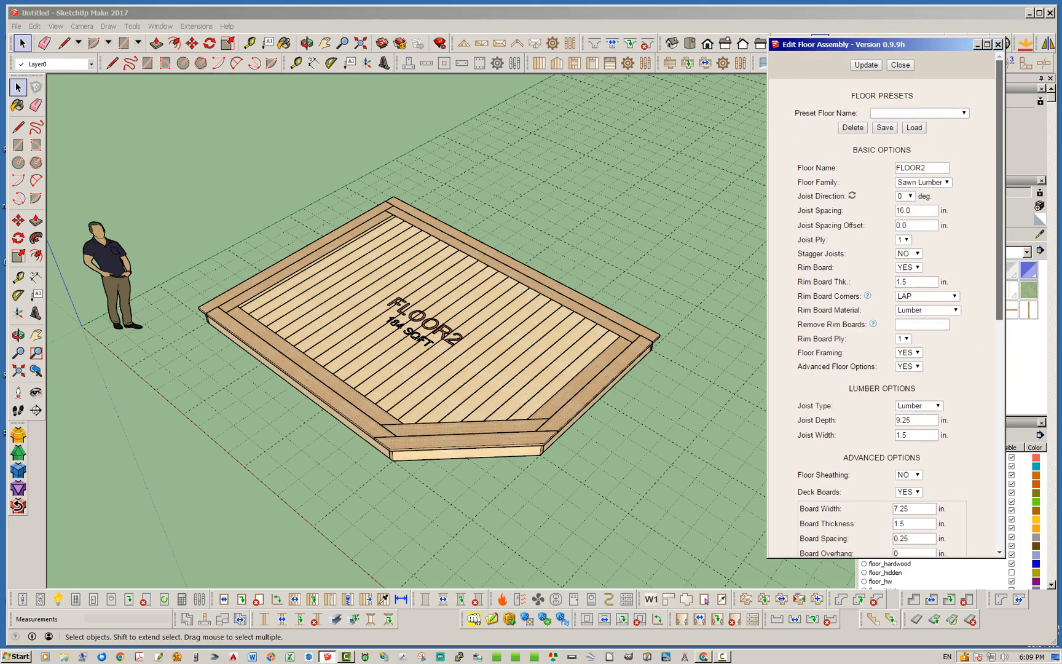
pyautogui.scroll(-6, 882, 320)
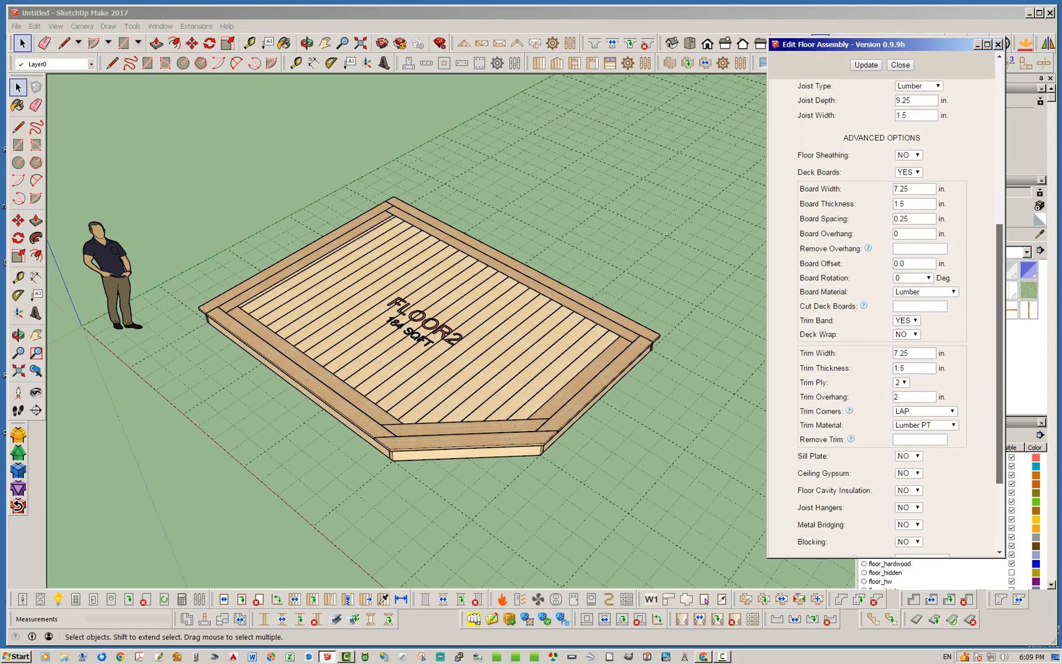
pyautogui.scroll(6, 882, 320)
pyautogui.scroll(-3, 882, 319)
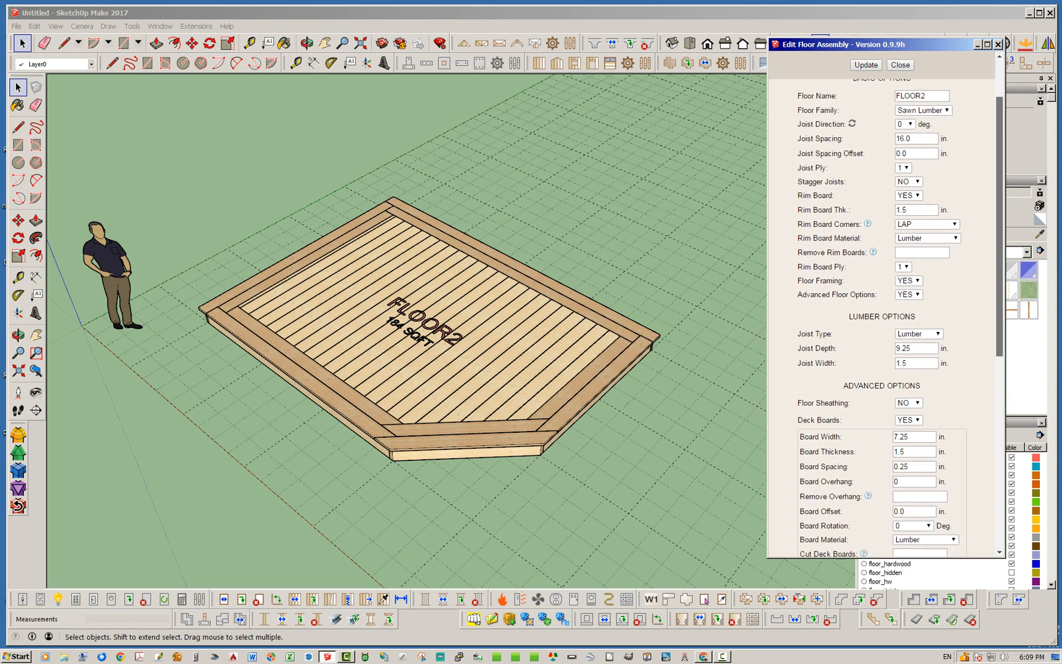
pyautogui.scroll(-5, 882, 320)
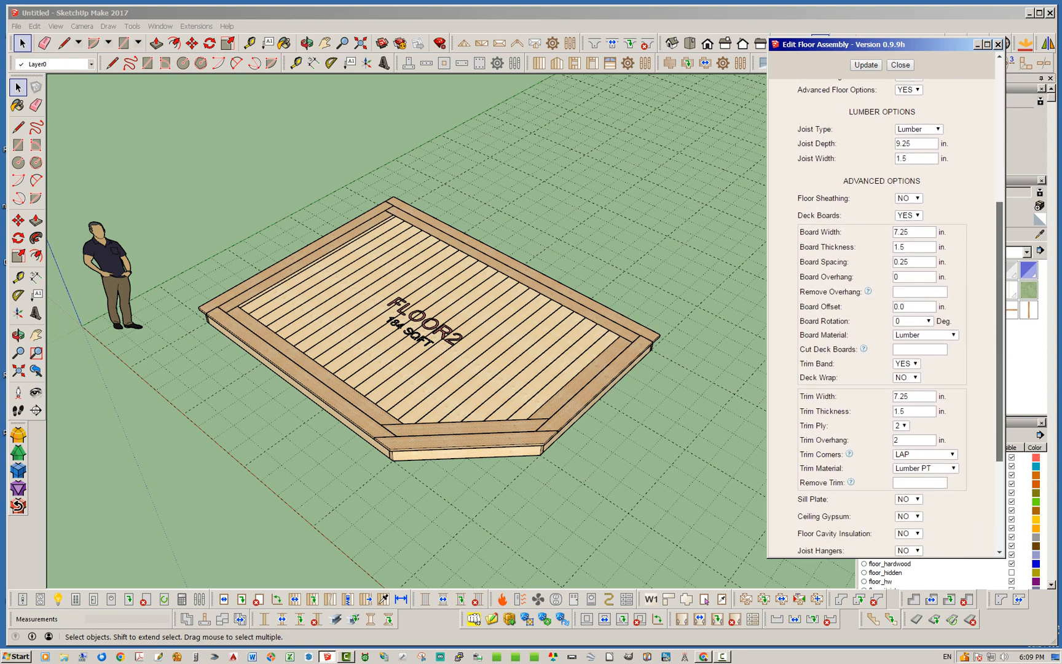
pyautogui.click(907, 348)
pyautogui.click(904, 367)
pyautogui.scroll(-4, 882, 319)
pyautogui.scroll(6, 882, 320)
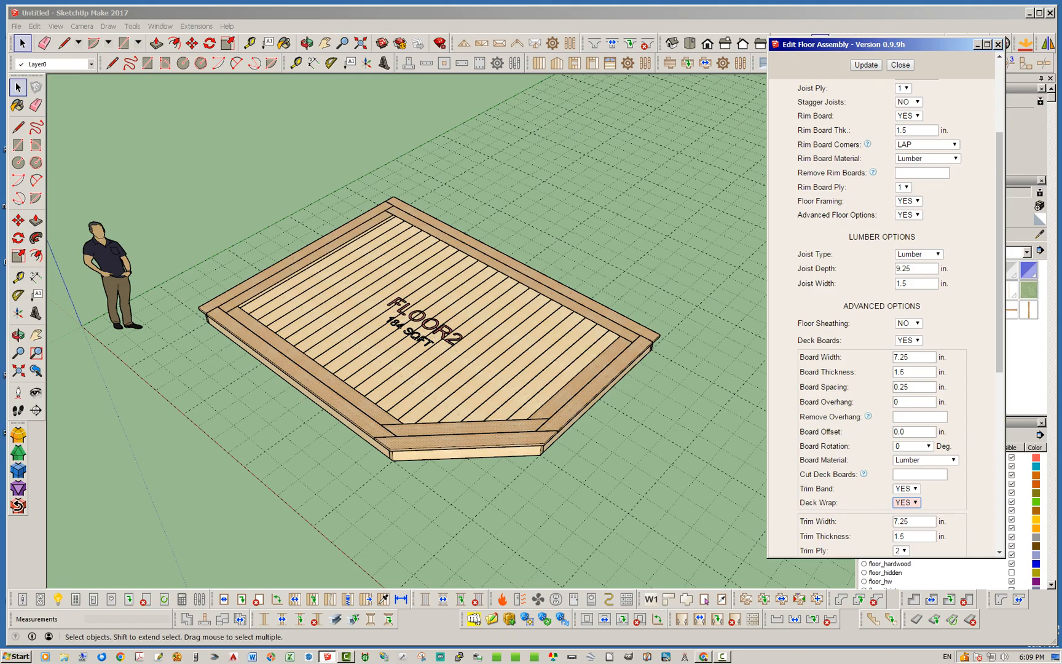
pyautogui.scroll(2, 882, 320)
pyautogui.scroll(-5, 882, 320)
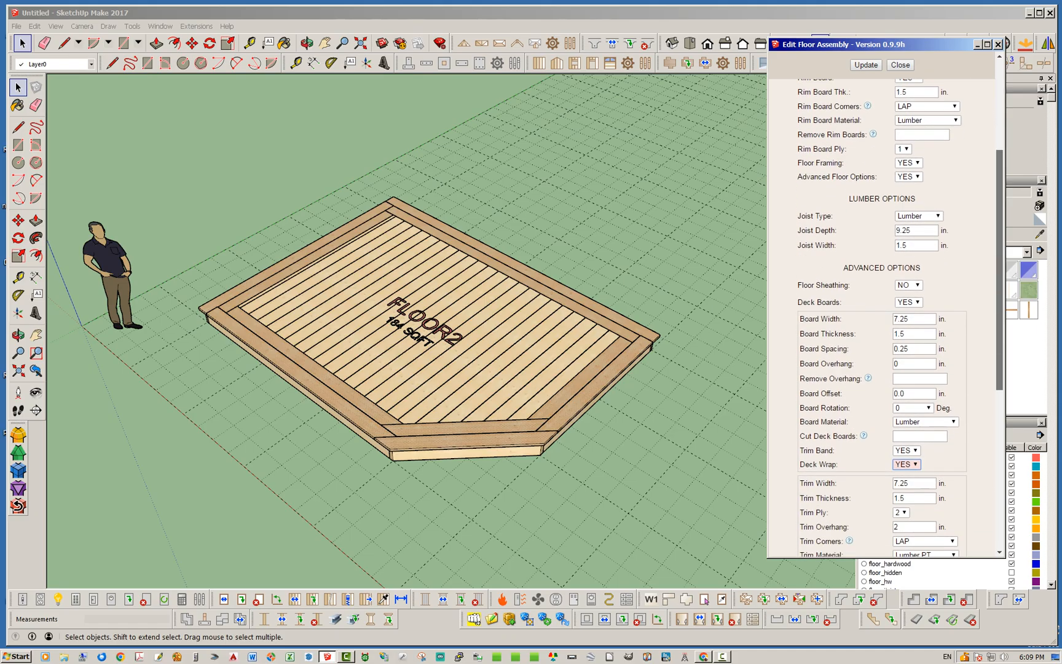
pyautogui.scroll(-1, 882, 320)
pyautogui.scroll(7, 882, 319)
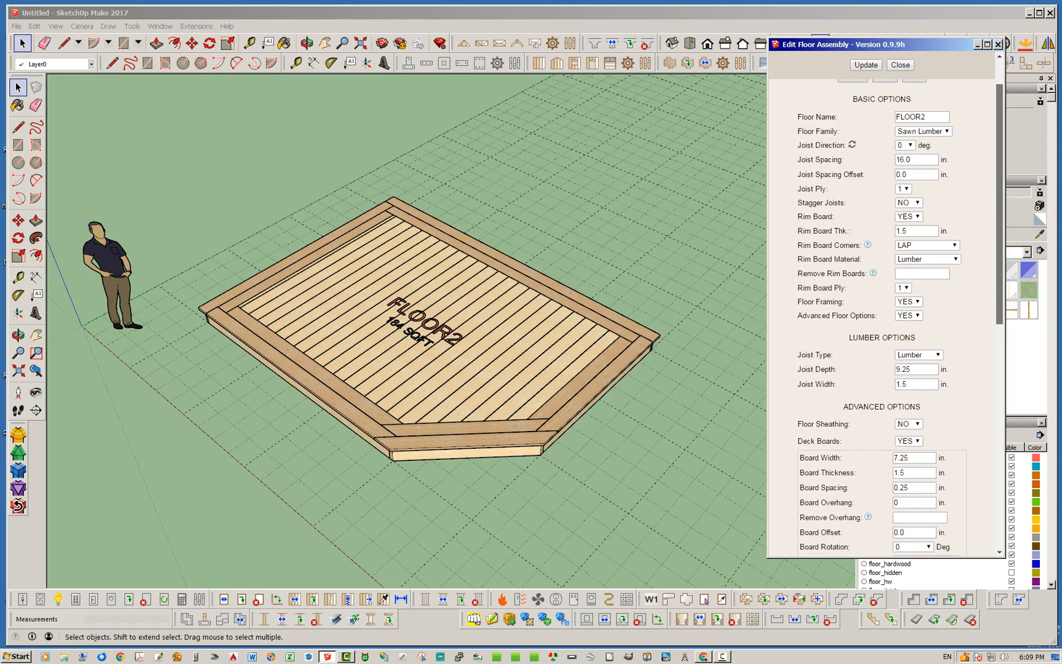
pyautogui.click(866, 65)
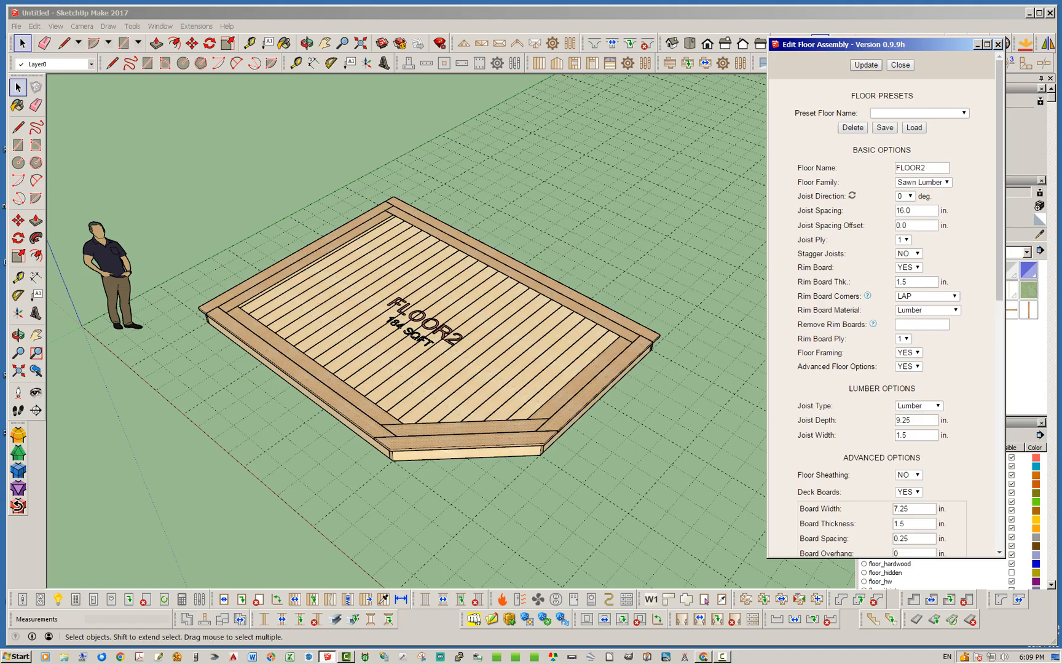
# Step: Inspect the deck's side faces and review the floor assembly's wrap settings
pyautogui.moveTo(406, 332); pyautogui.dragTo(461, 269, button='middle')
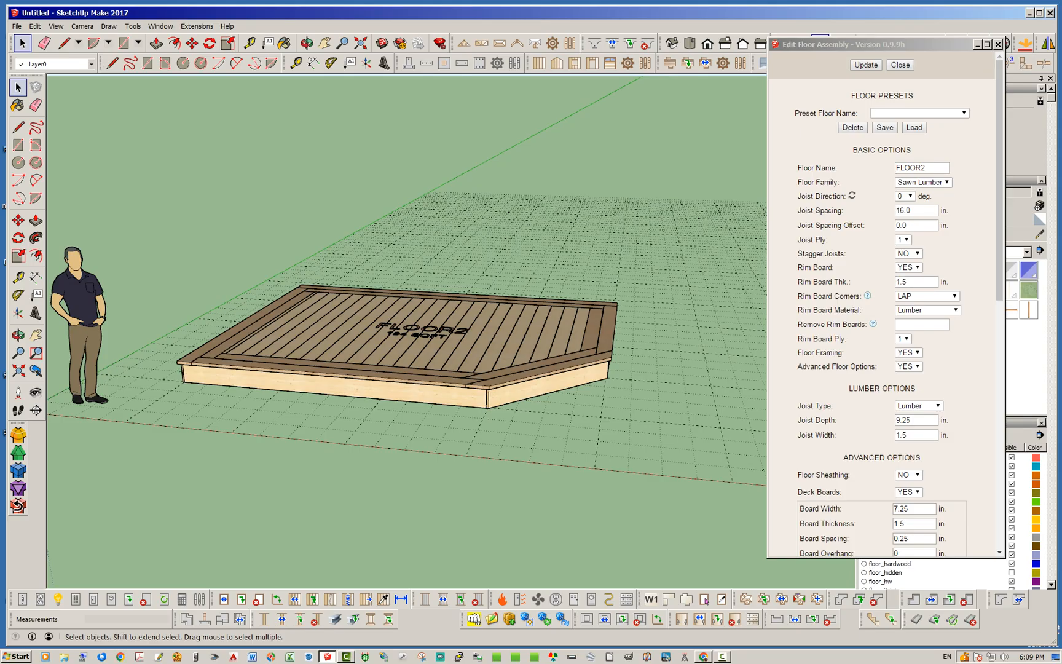
pyautogui.scroll(-5, 882, 317)
pyautogui.scroll(1, 882, 317)
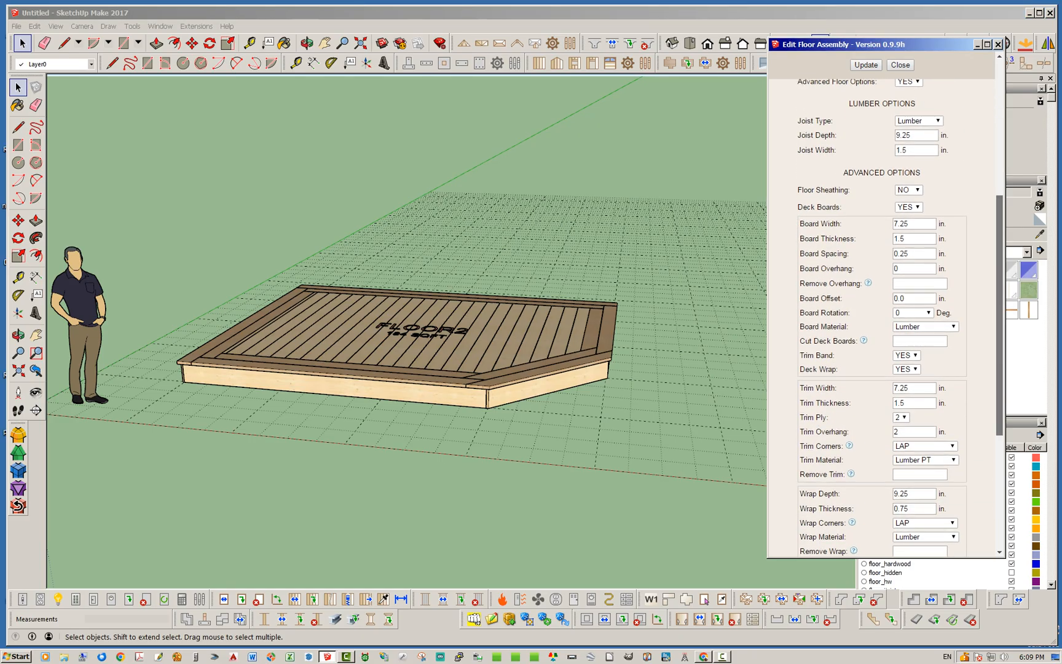
pyautogui.scroll(-4, 882, 317)
pyautogui.scroll(9, 882, 317)
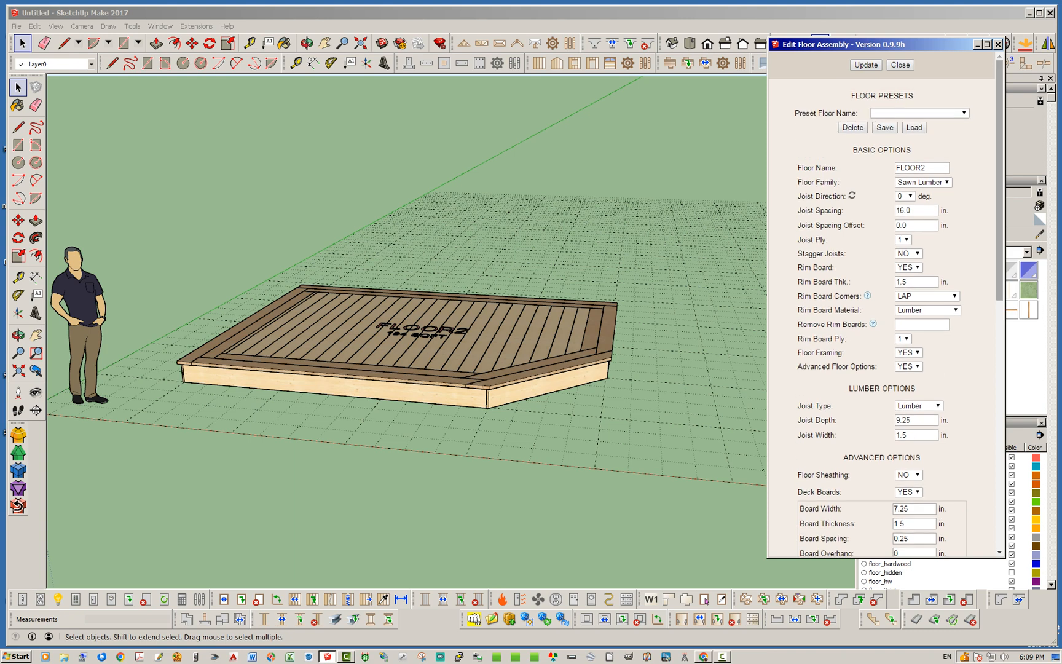